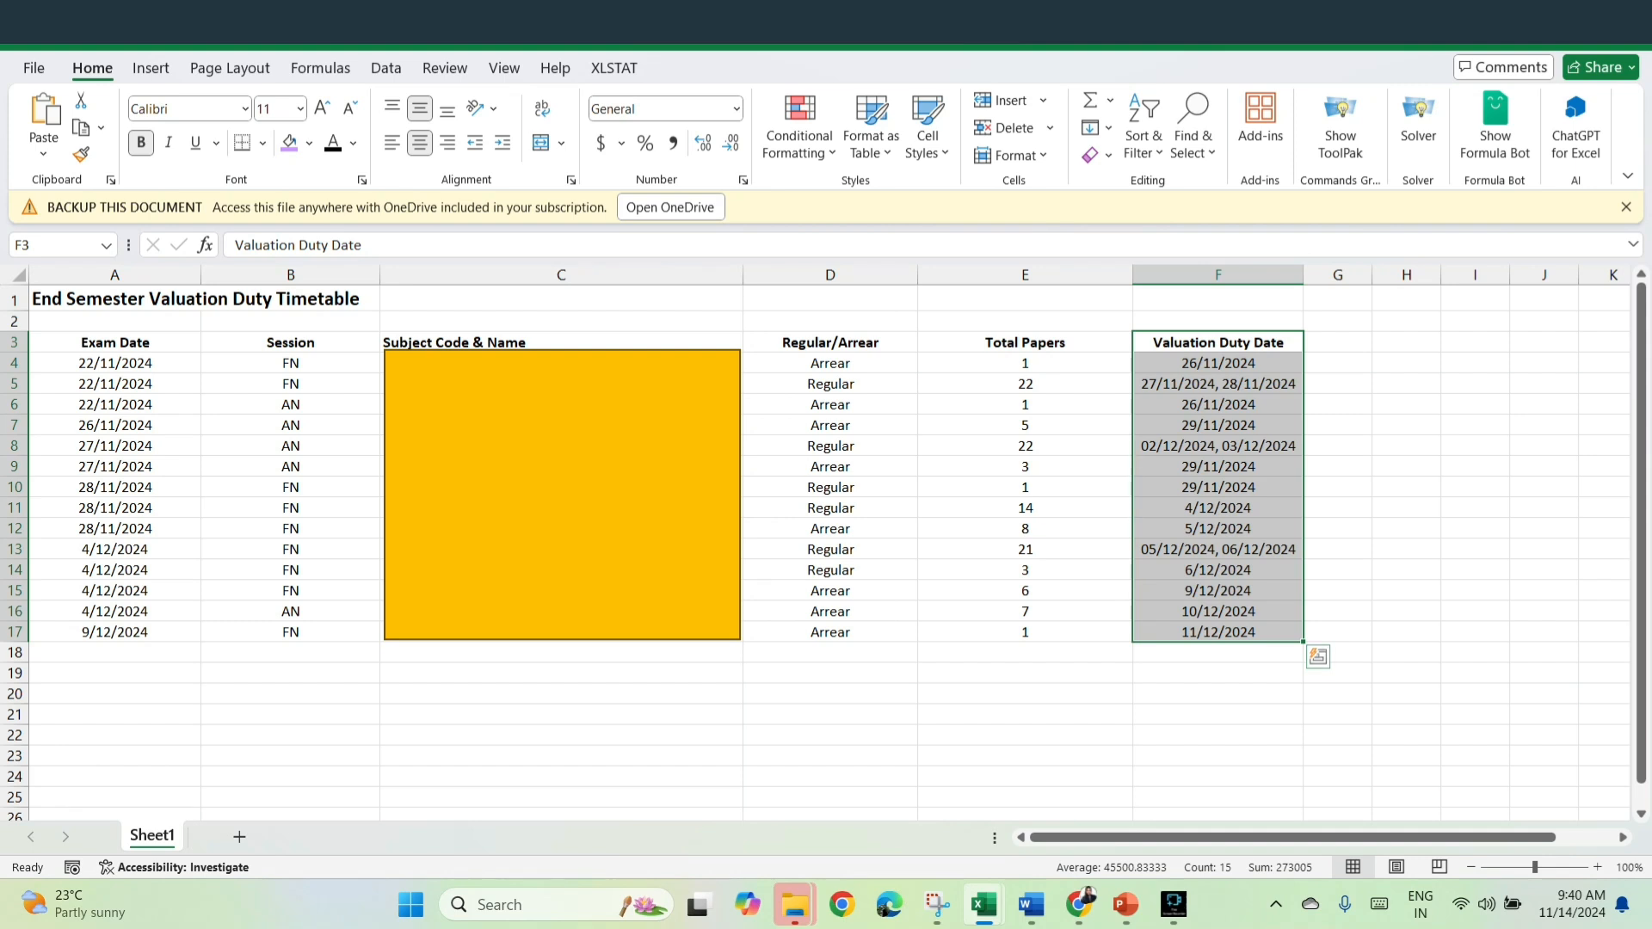
Switch from Excel to the Calendar spreadsheet in Google Sheets and examine the entries in its Subject column.
click(1078, 903)
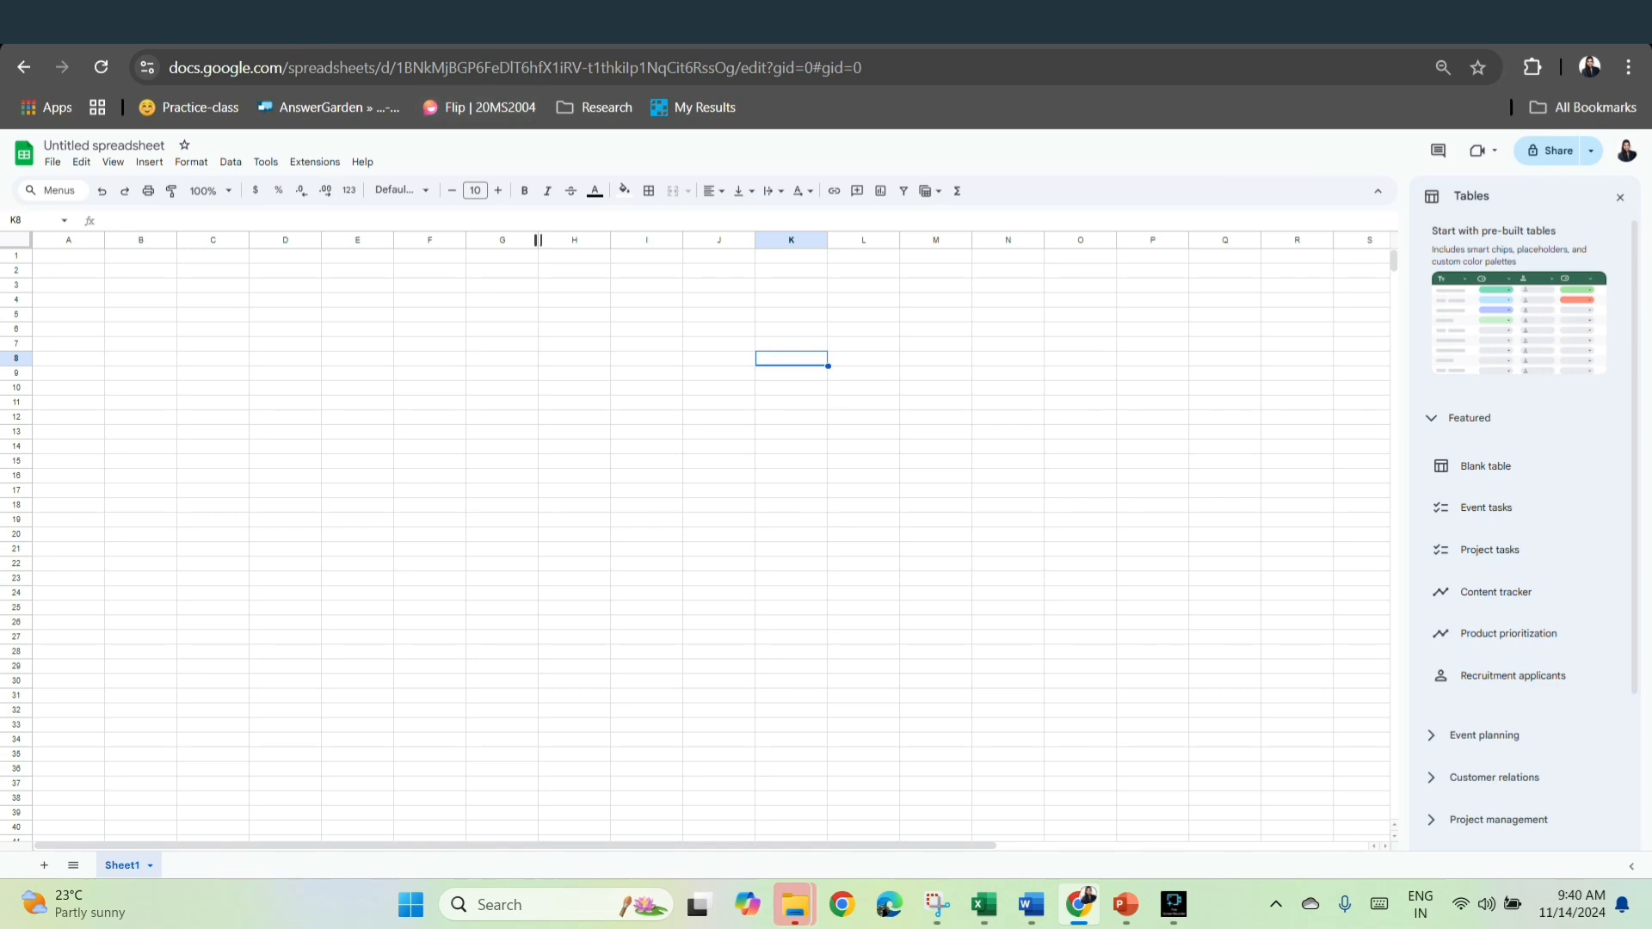
click(378, 26)
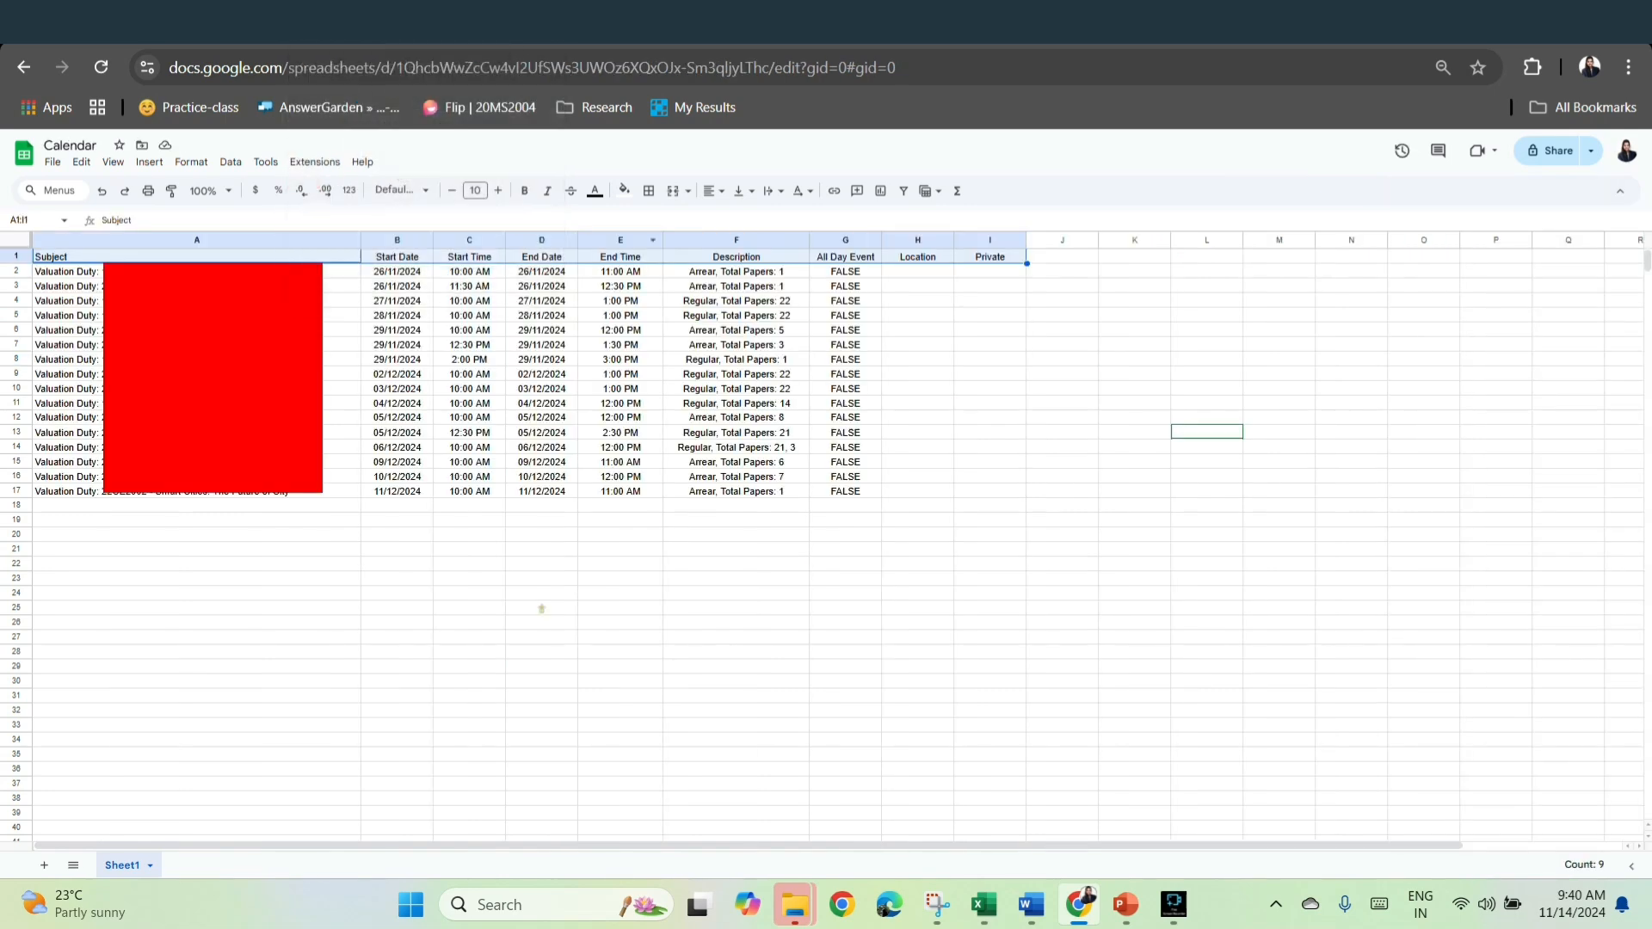
click(735, 549)
drag(196, 272, 196, 491)
click(196, 593)
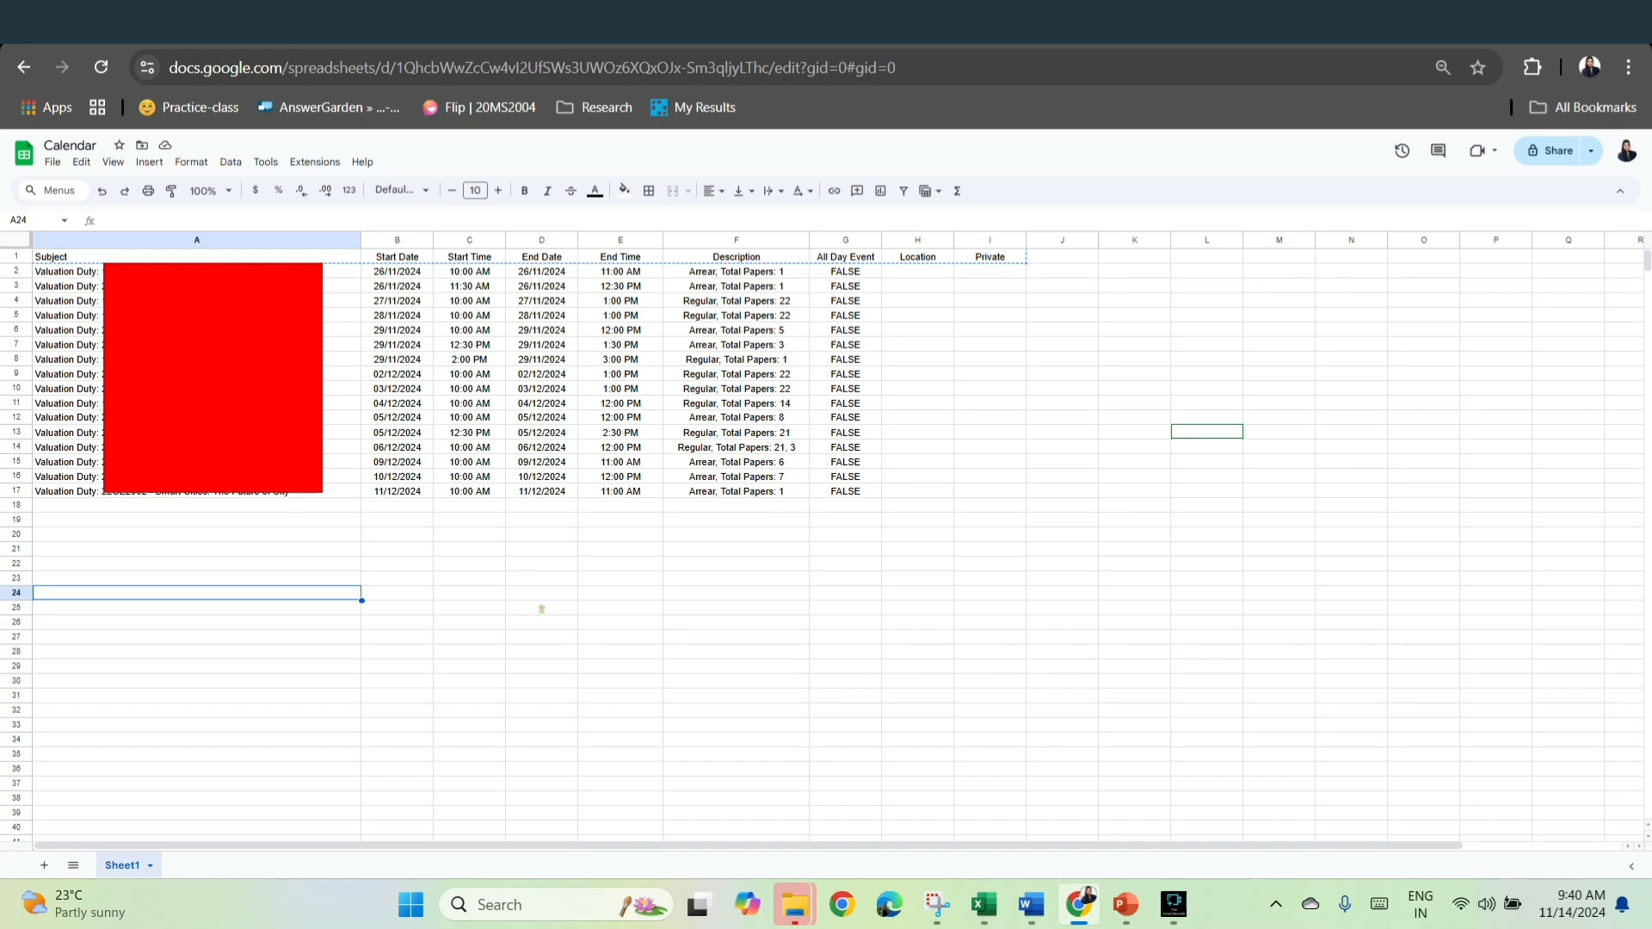
Examine the start and end date and time columns in B1:E17 and compare them with the Google Calendar week view.
key(ctrl+Home)
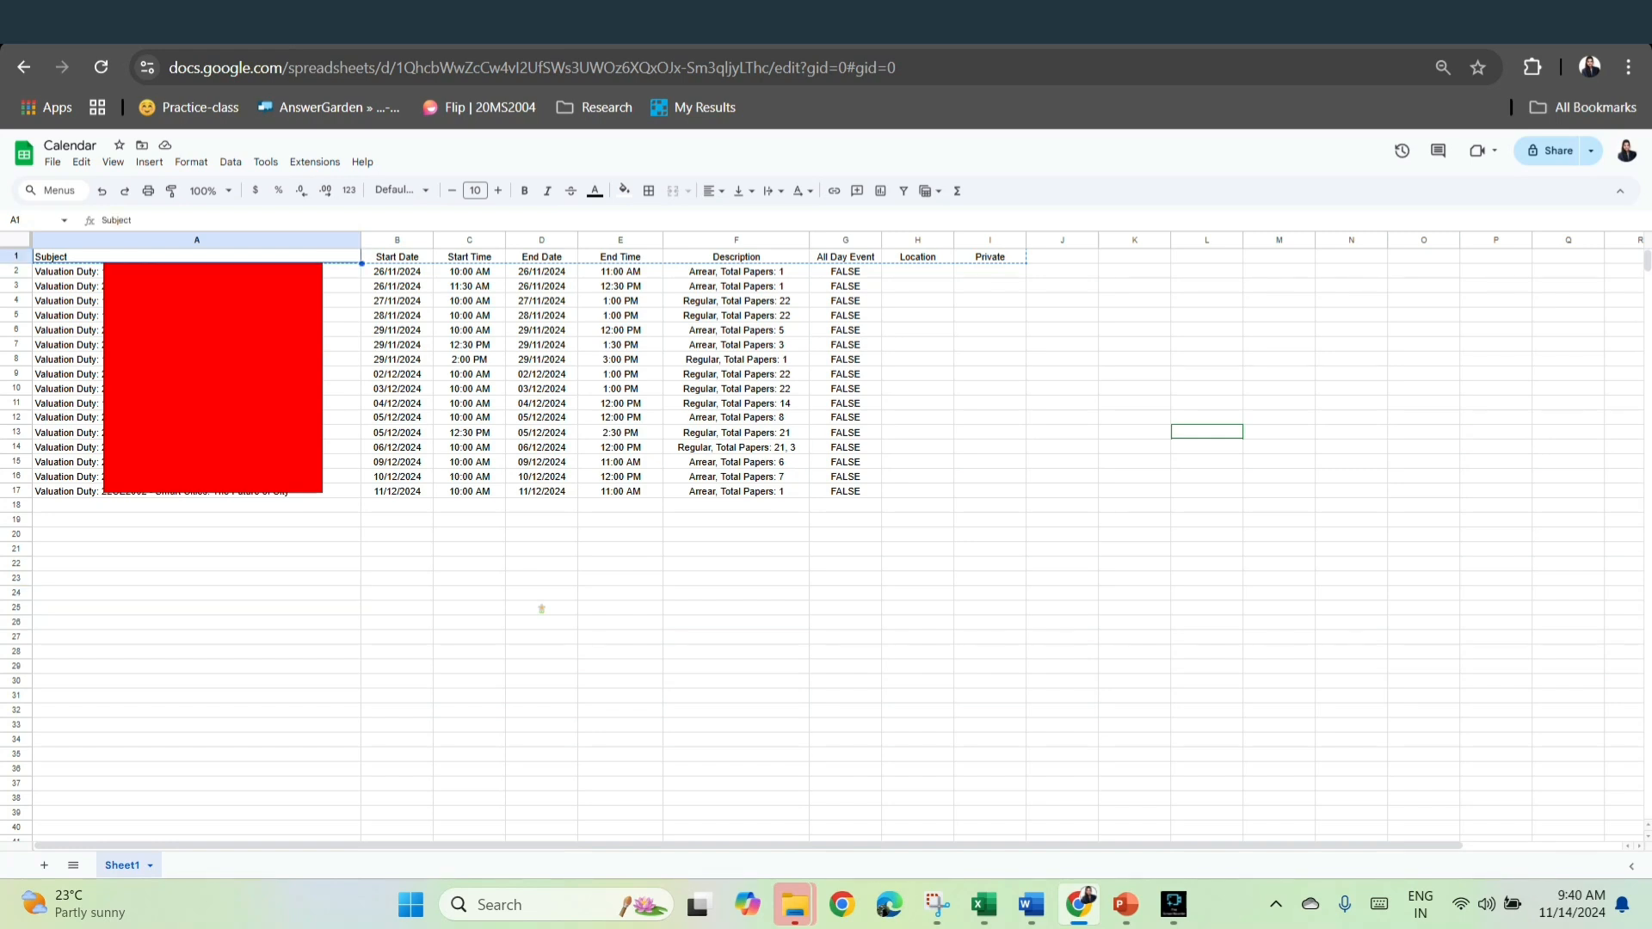
key(Right)
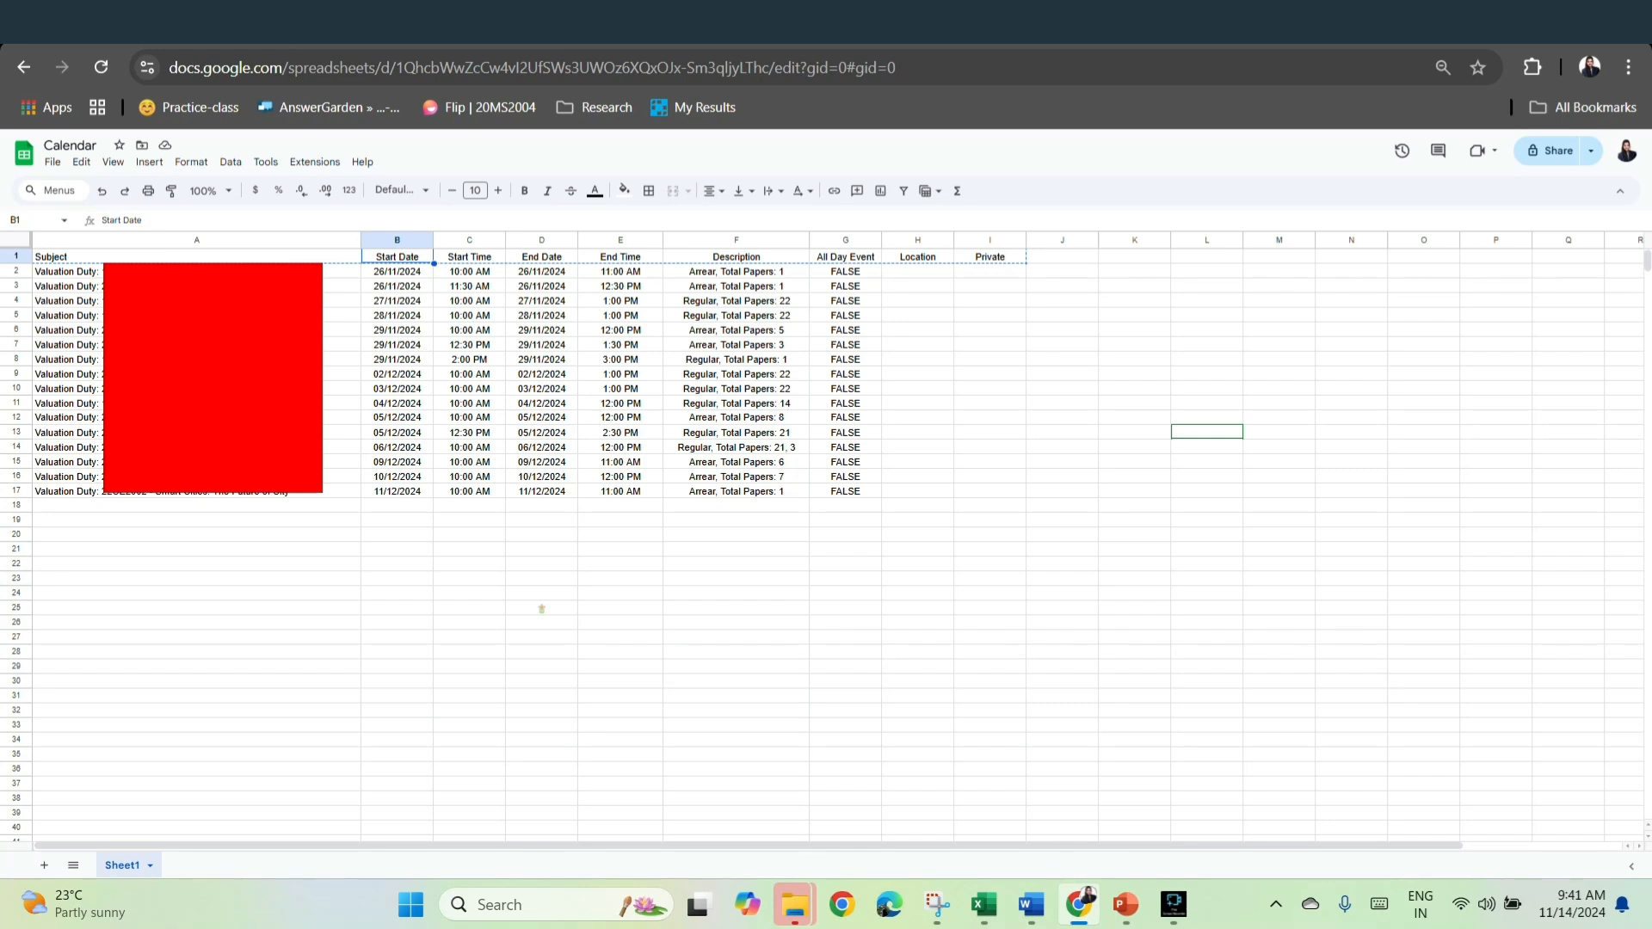
key(Right)
key(Right)
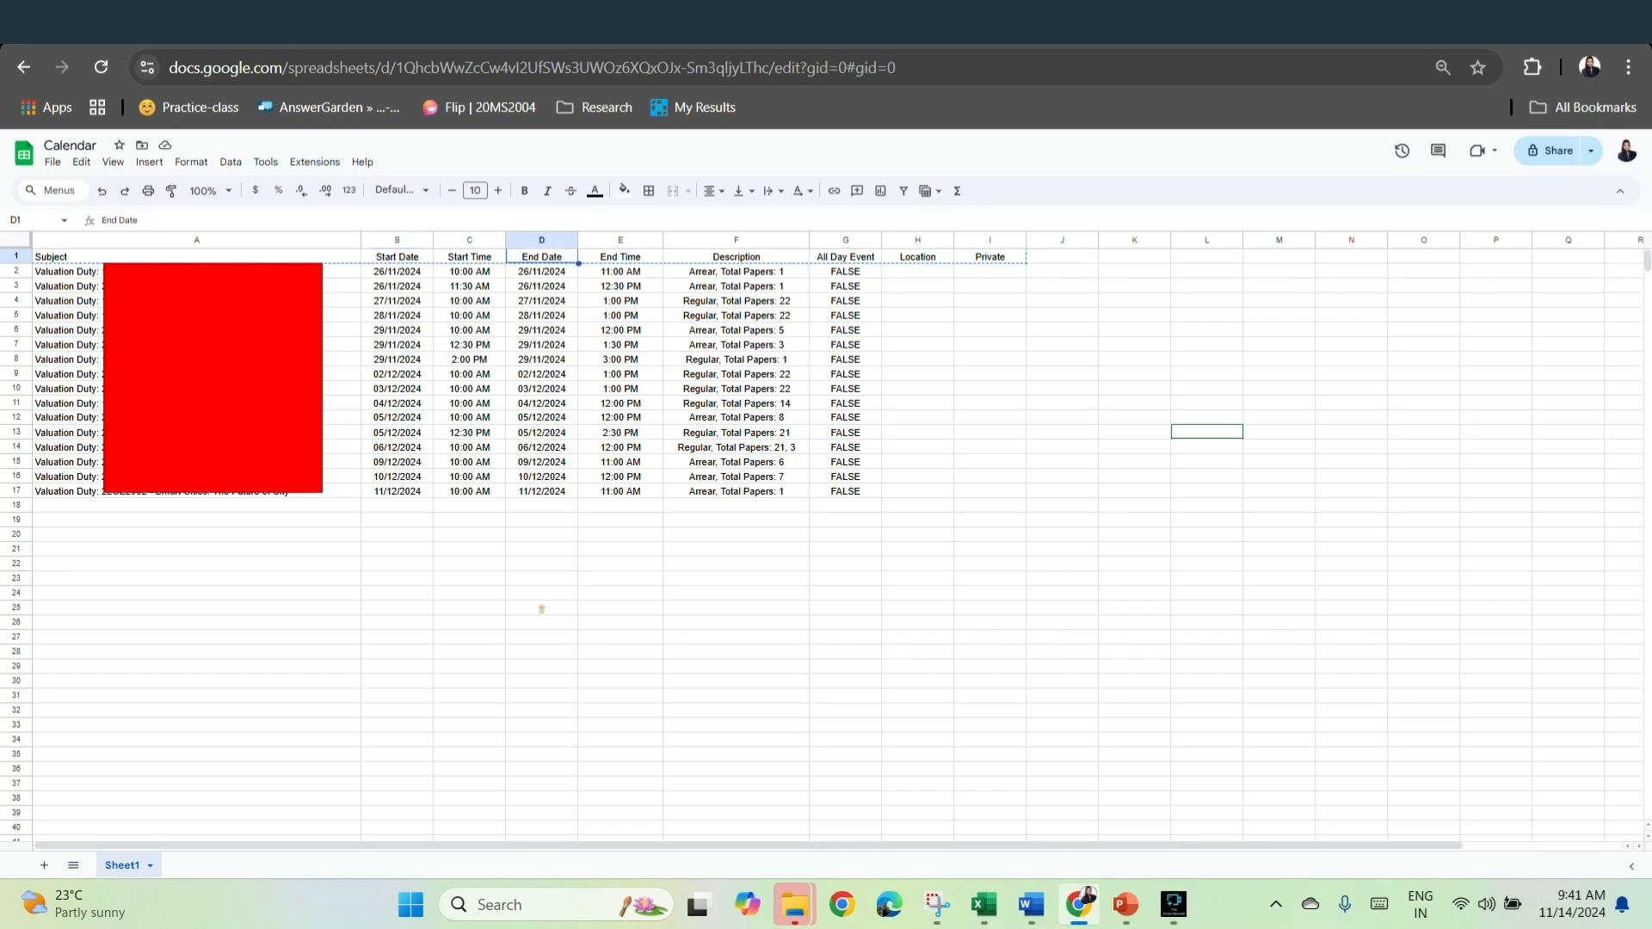
key(Left)
key(Left)
key(shift+Right)
key(shift+Right)
key(shift+Right)
key(shift+Down)
key(shift+Down)
key(shift+Down)
key(shift+Down)
key(shift+Down)
key(shift+Down)
key(shift+Down)
key(shift+Down)
key(shift+Down)
key(shift+Down)
key(shift+Down)
key(shift+Down)
key(shift+Down)
key(shift+Down)
key(shift+Down)
key(shift+Down)
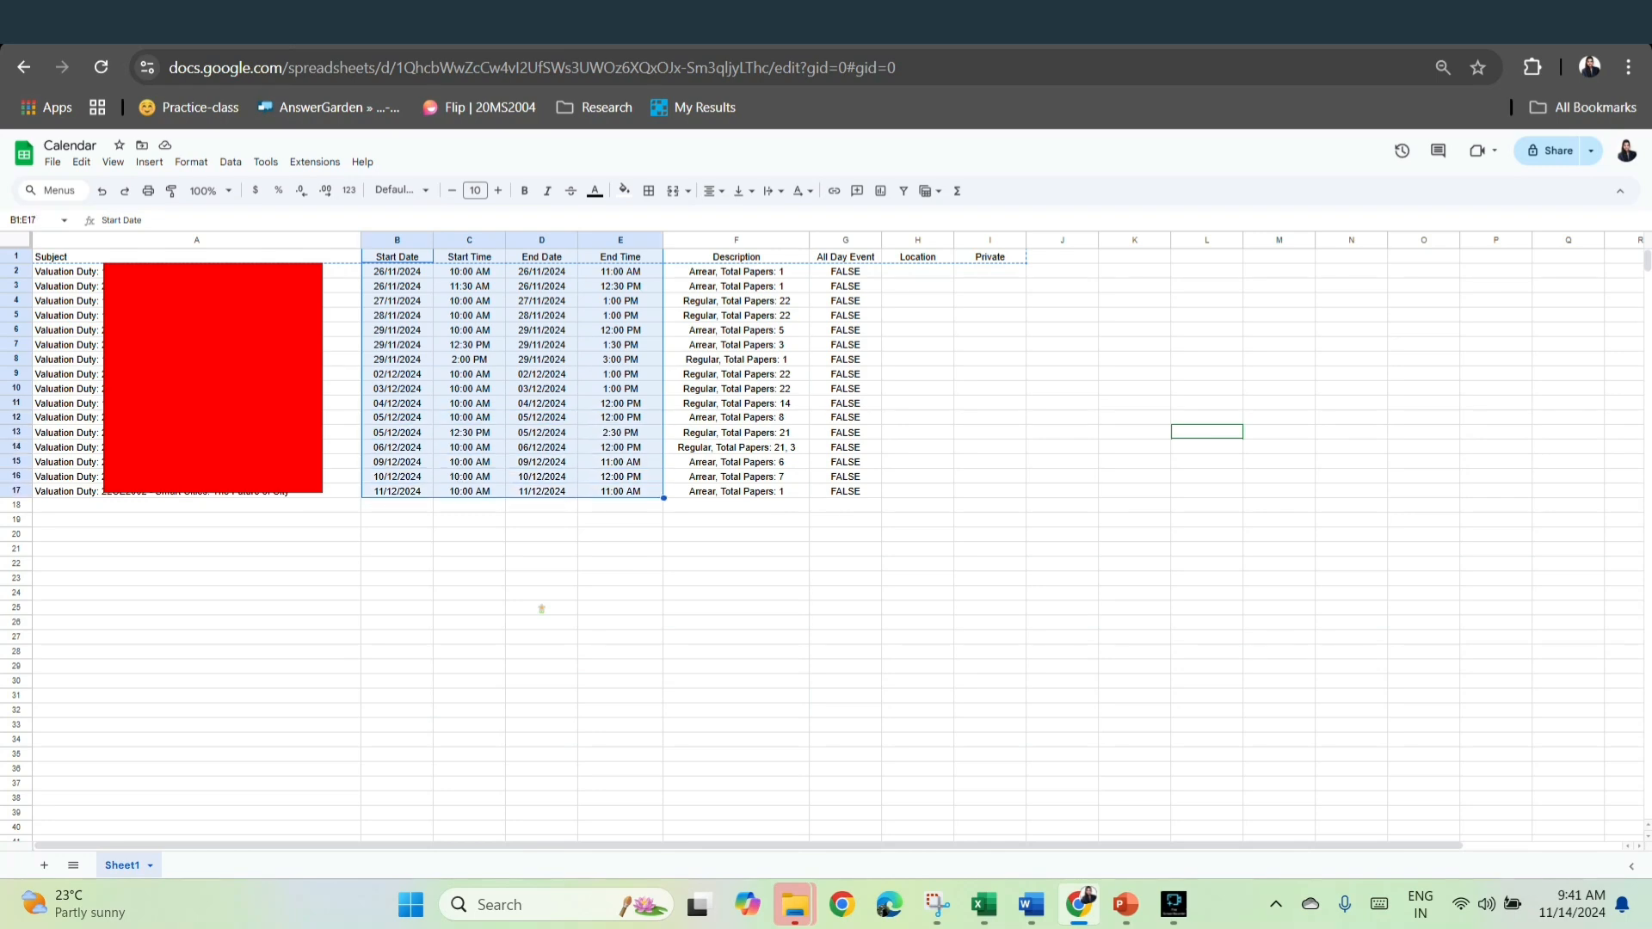
key(ctrl+Tab)
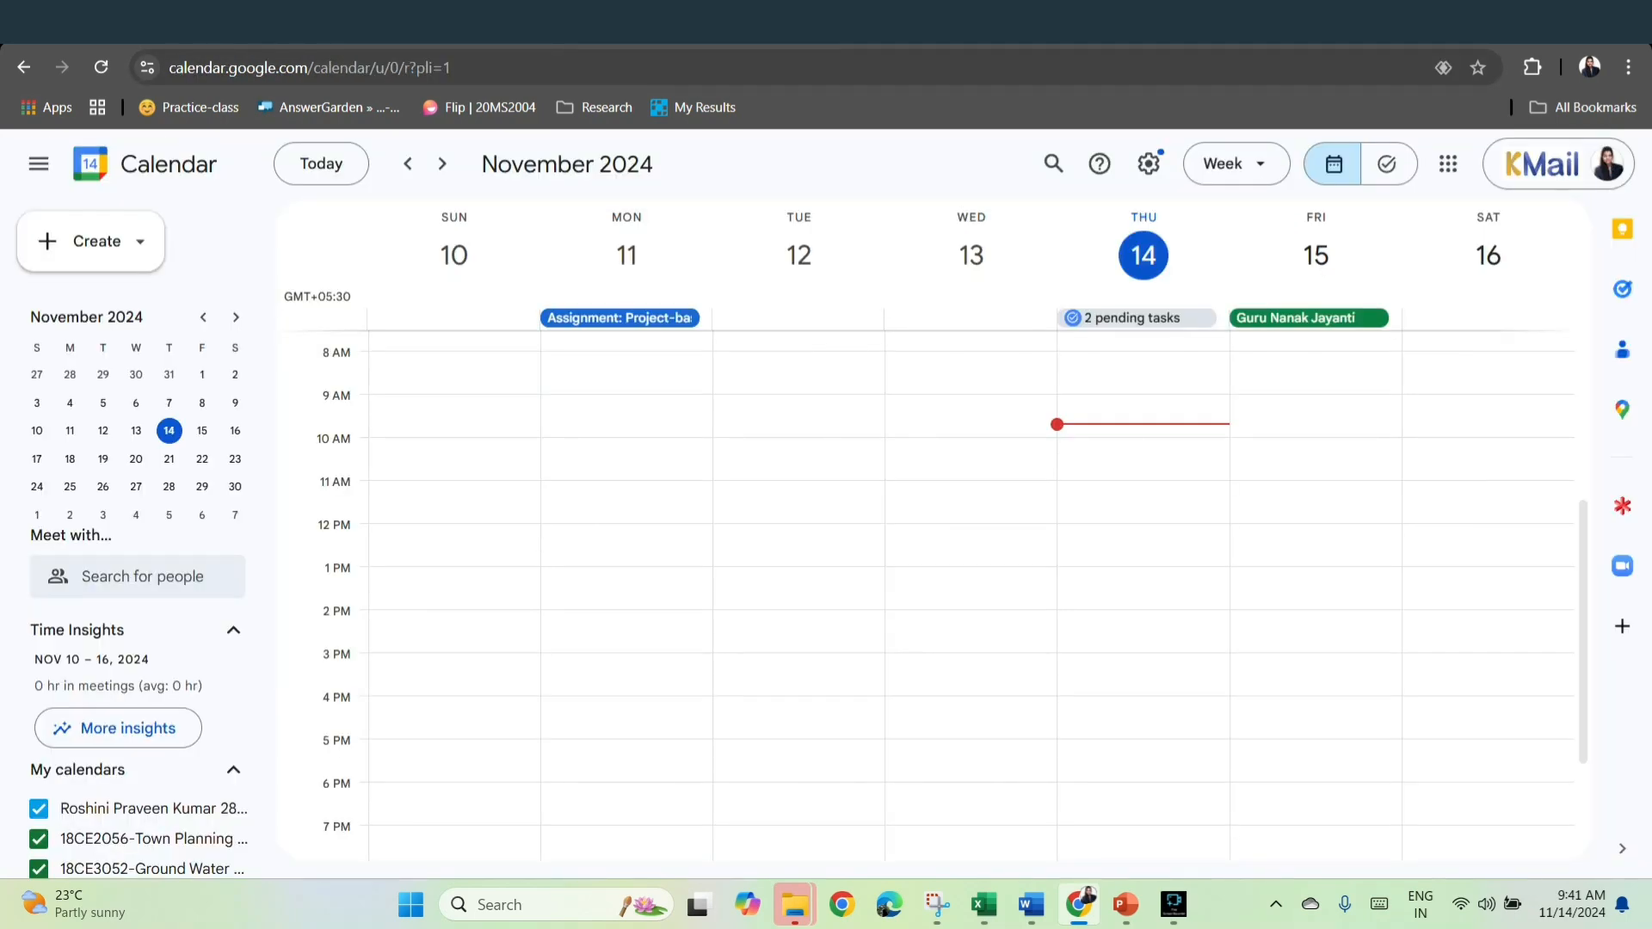
key(ctrl+shift+Tab)
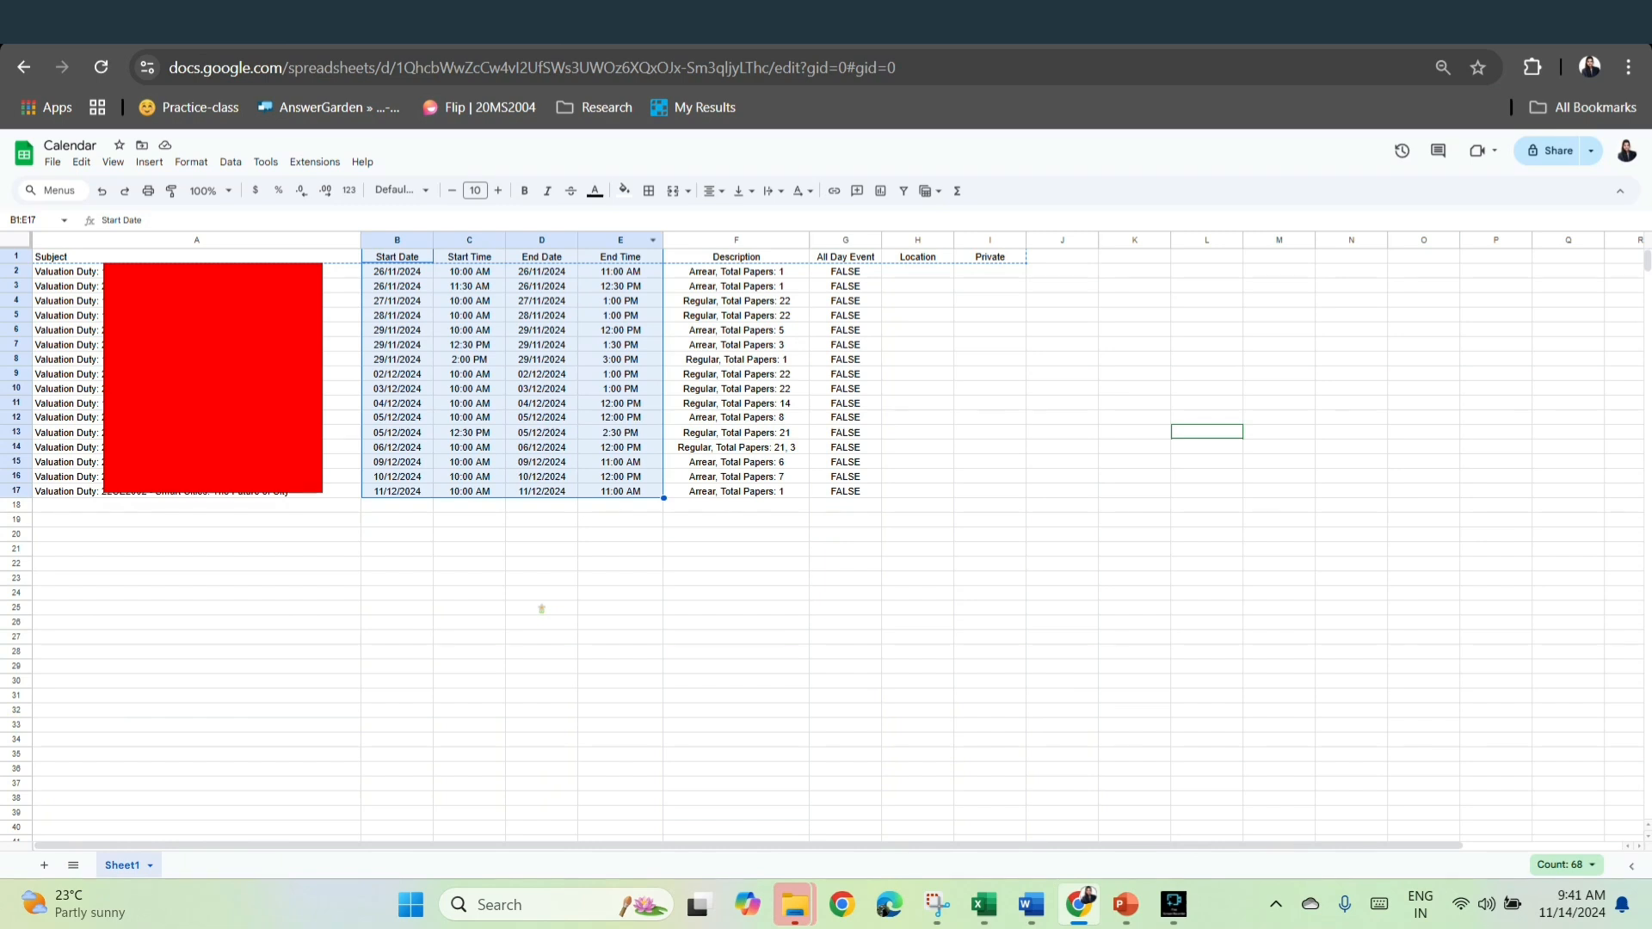
Examine the Description and All Day Event columns, and review the full event table A1:I17.
drag(736, 257, 736, 491)
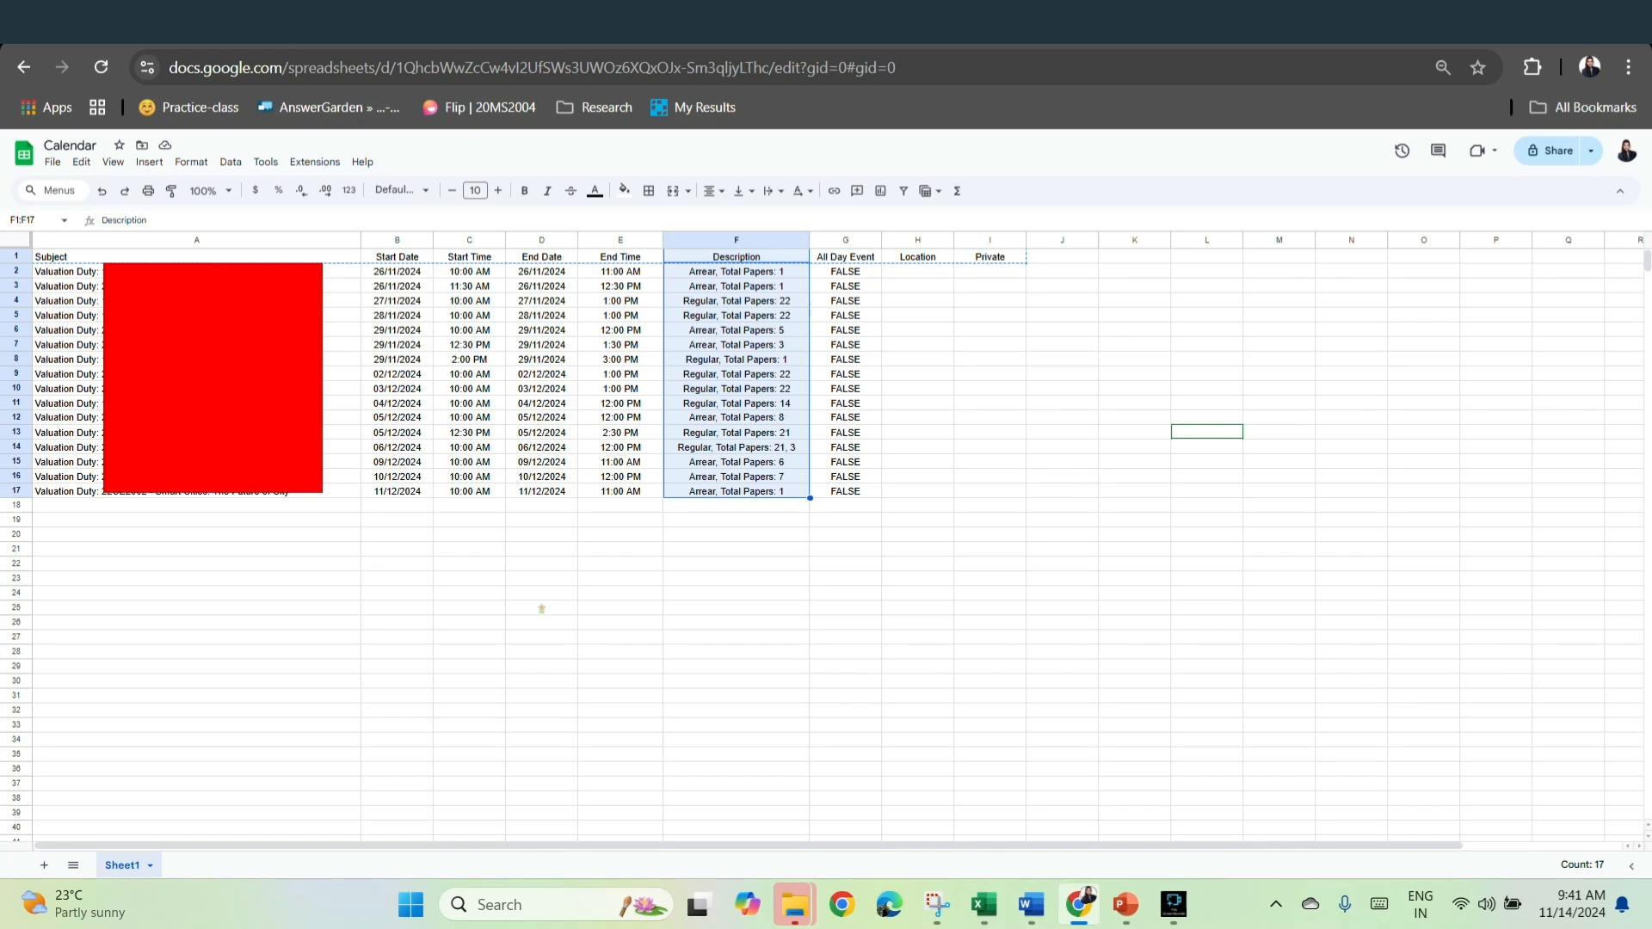
key(Right)
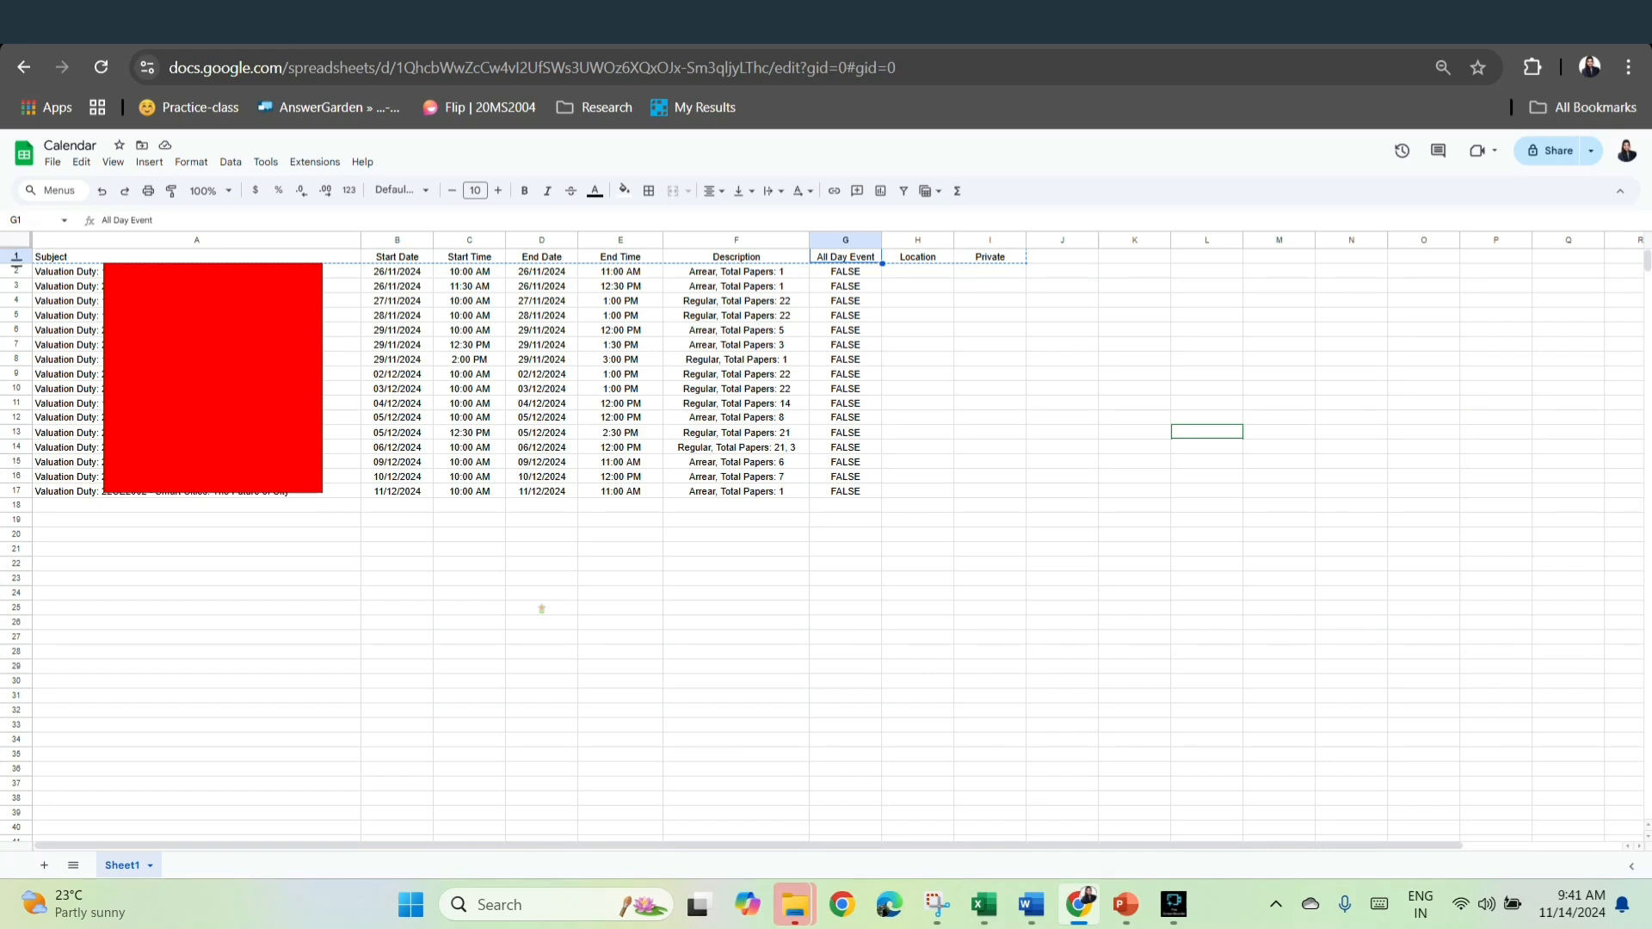
drag(69, 257, 989, 491)
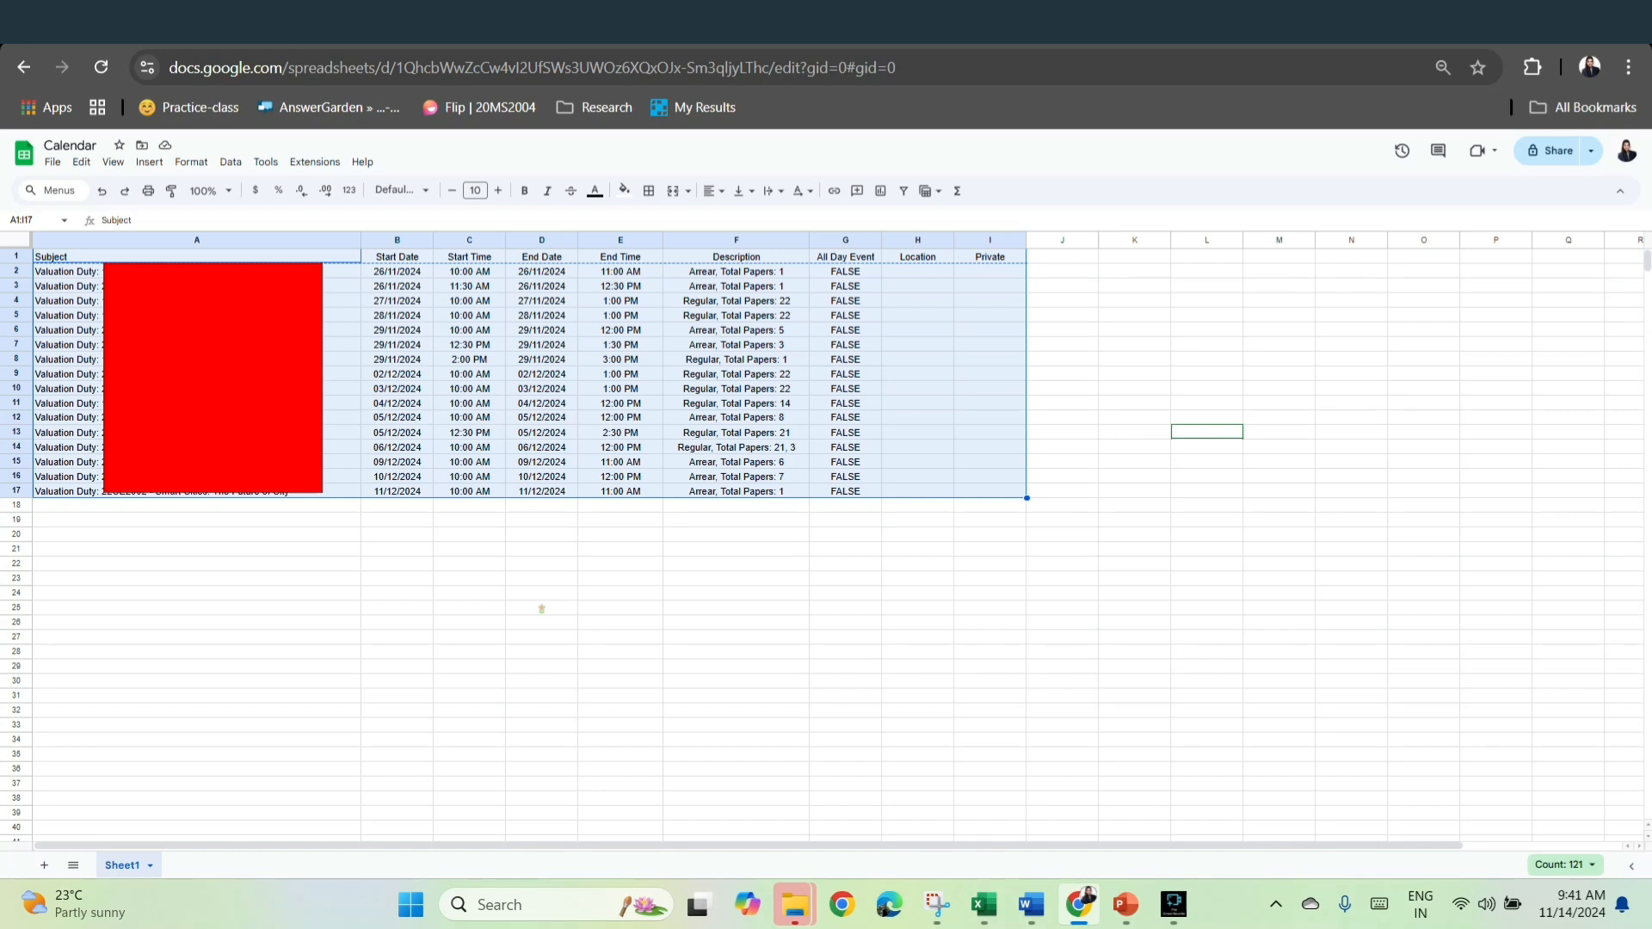
click(917, 563)
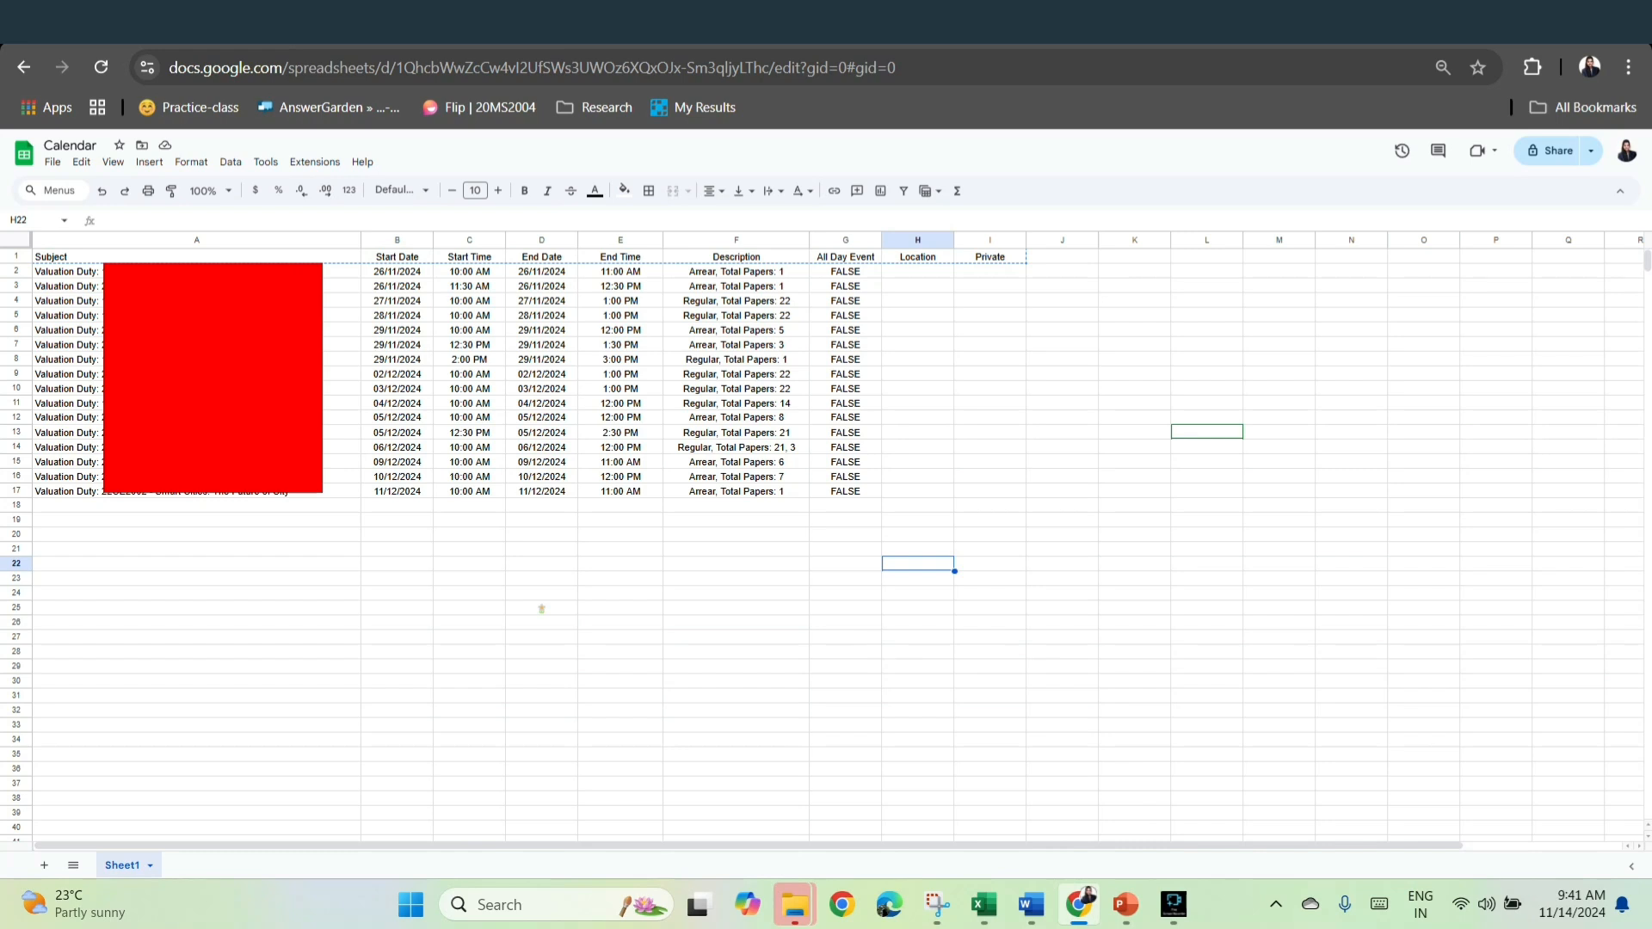
drag(196, 256, 989, 491)
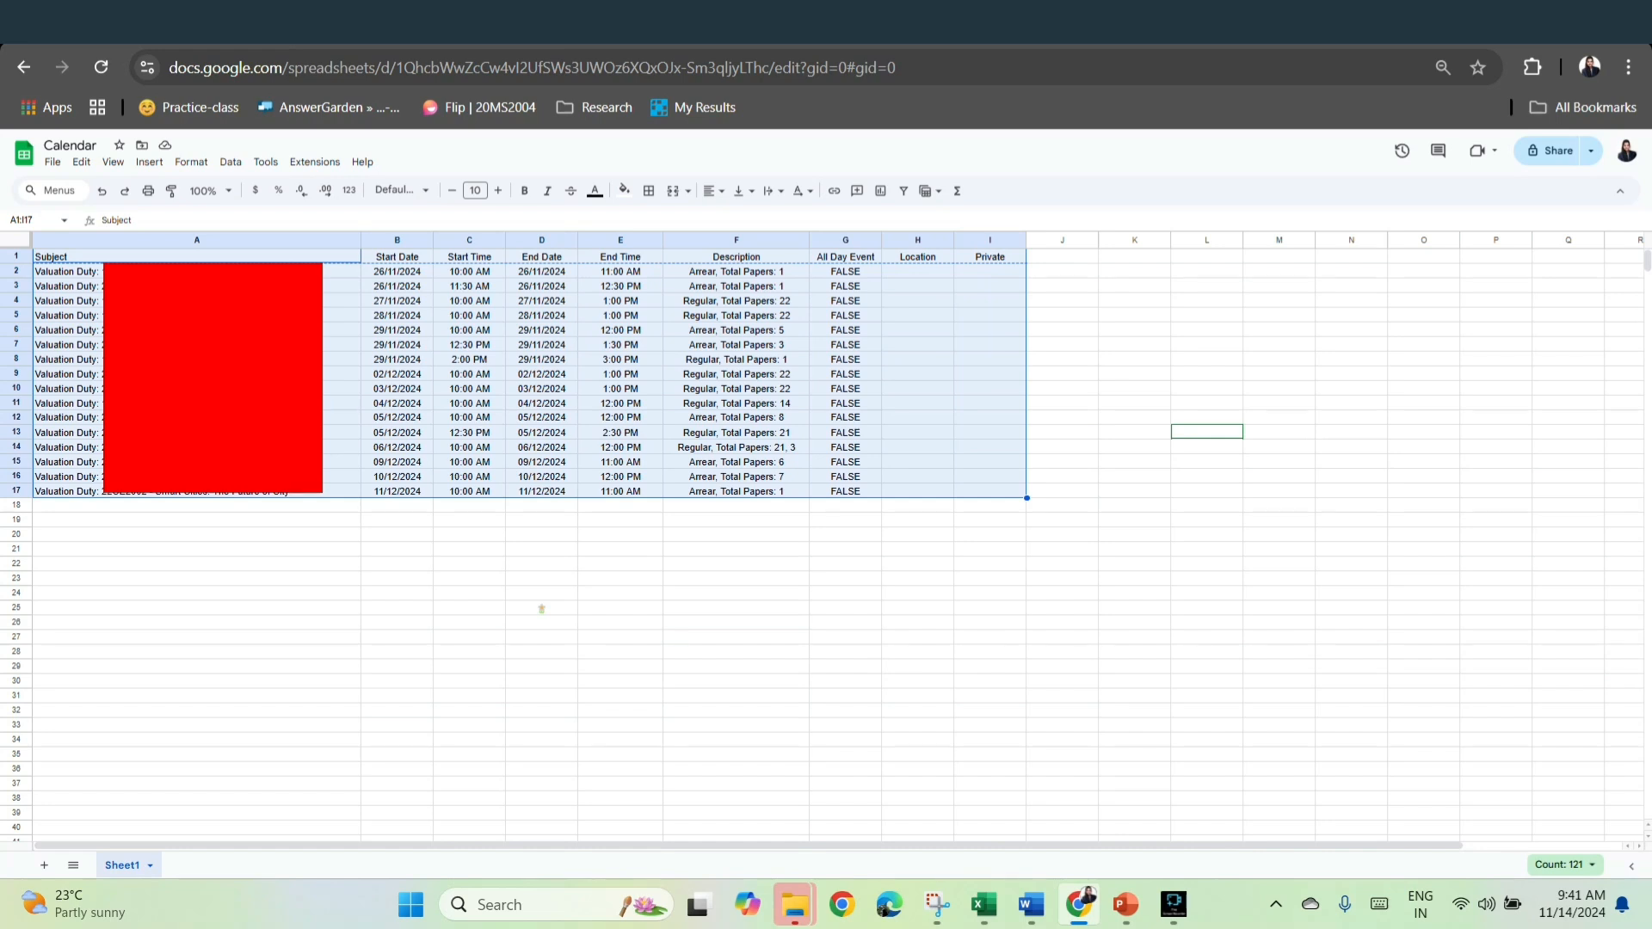
click(1133, 315)
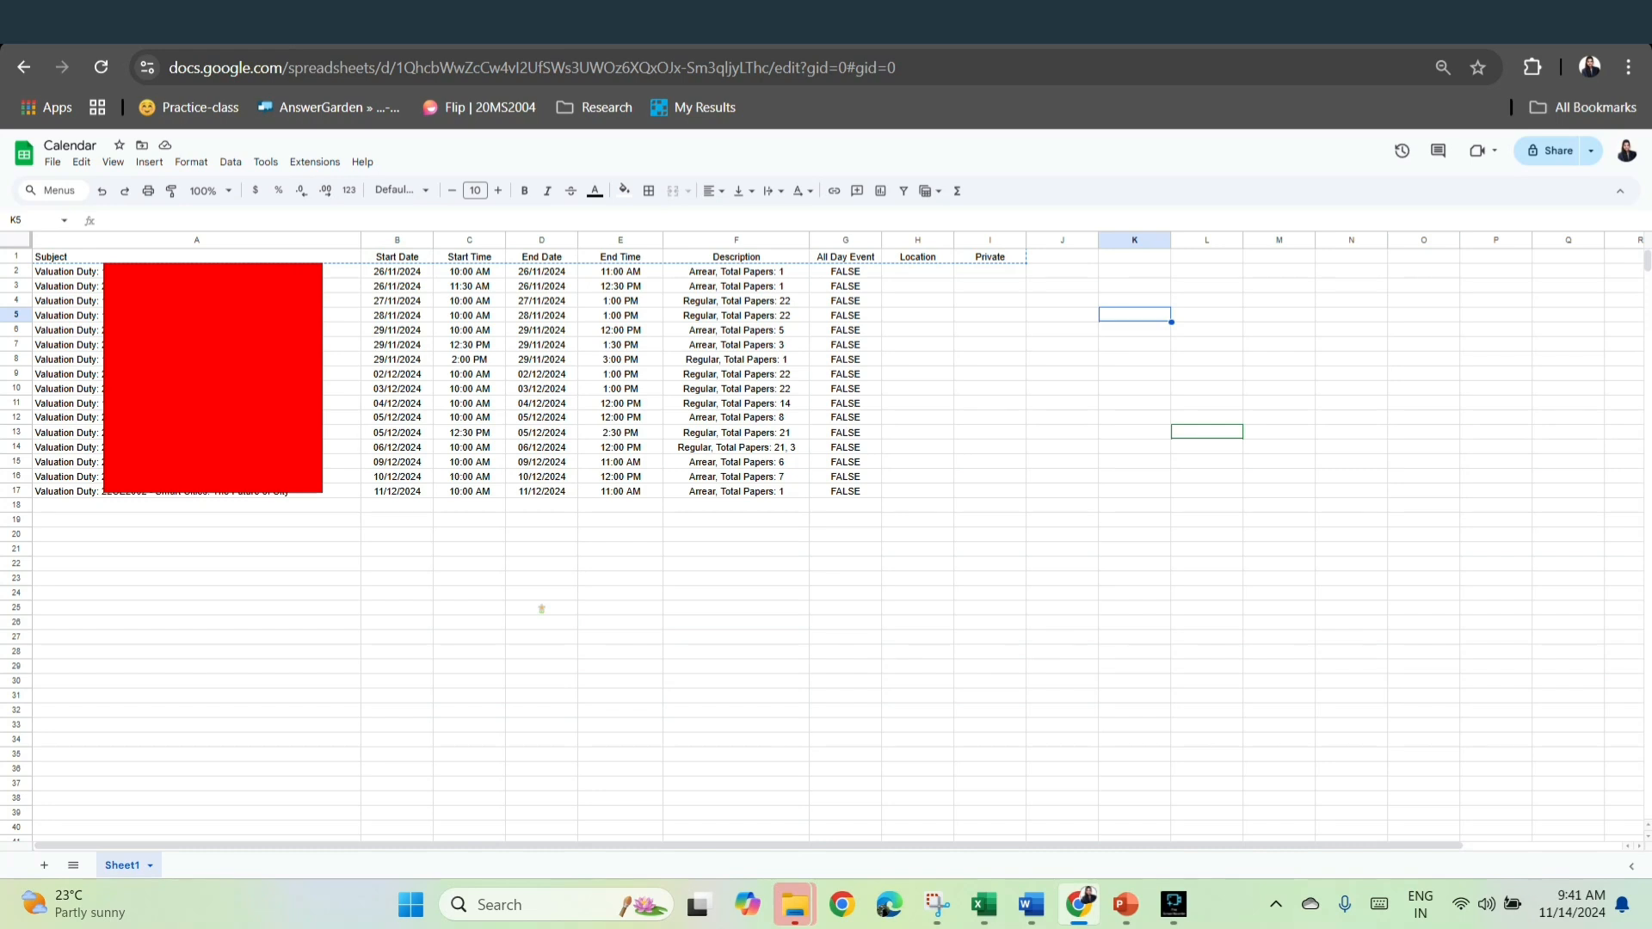
Examine the Location and Private columns for the event rows, and look over the whole table again.
drag(917, 271, 917, 490)
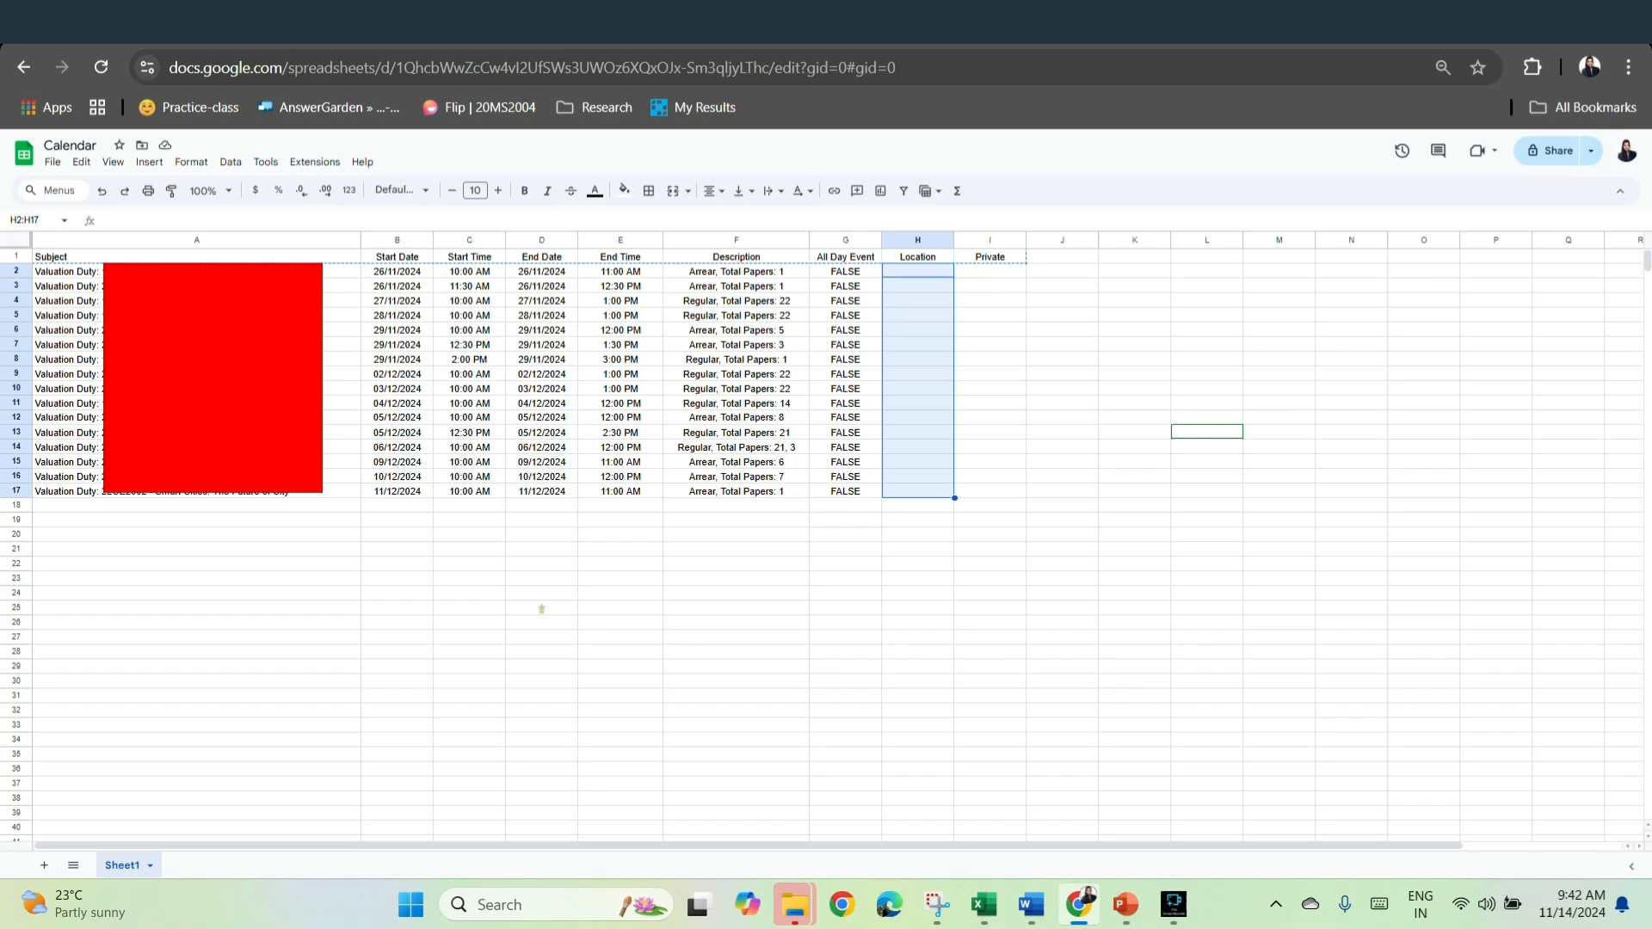
drag(989, 271, 990, 490)
click(1063, 462)
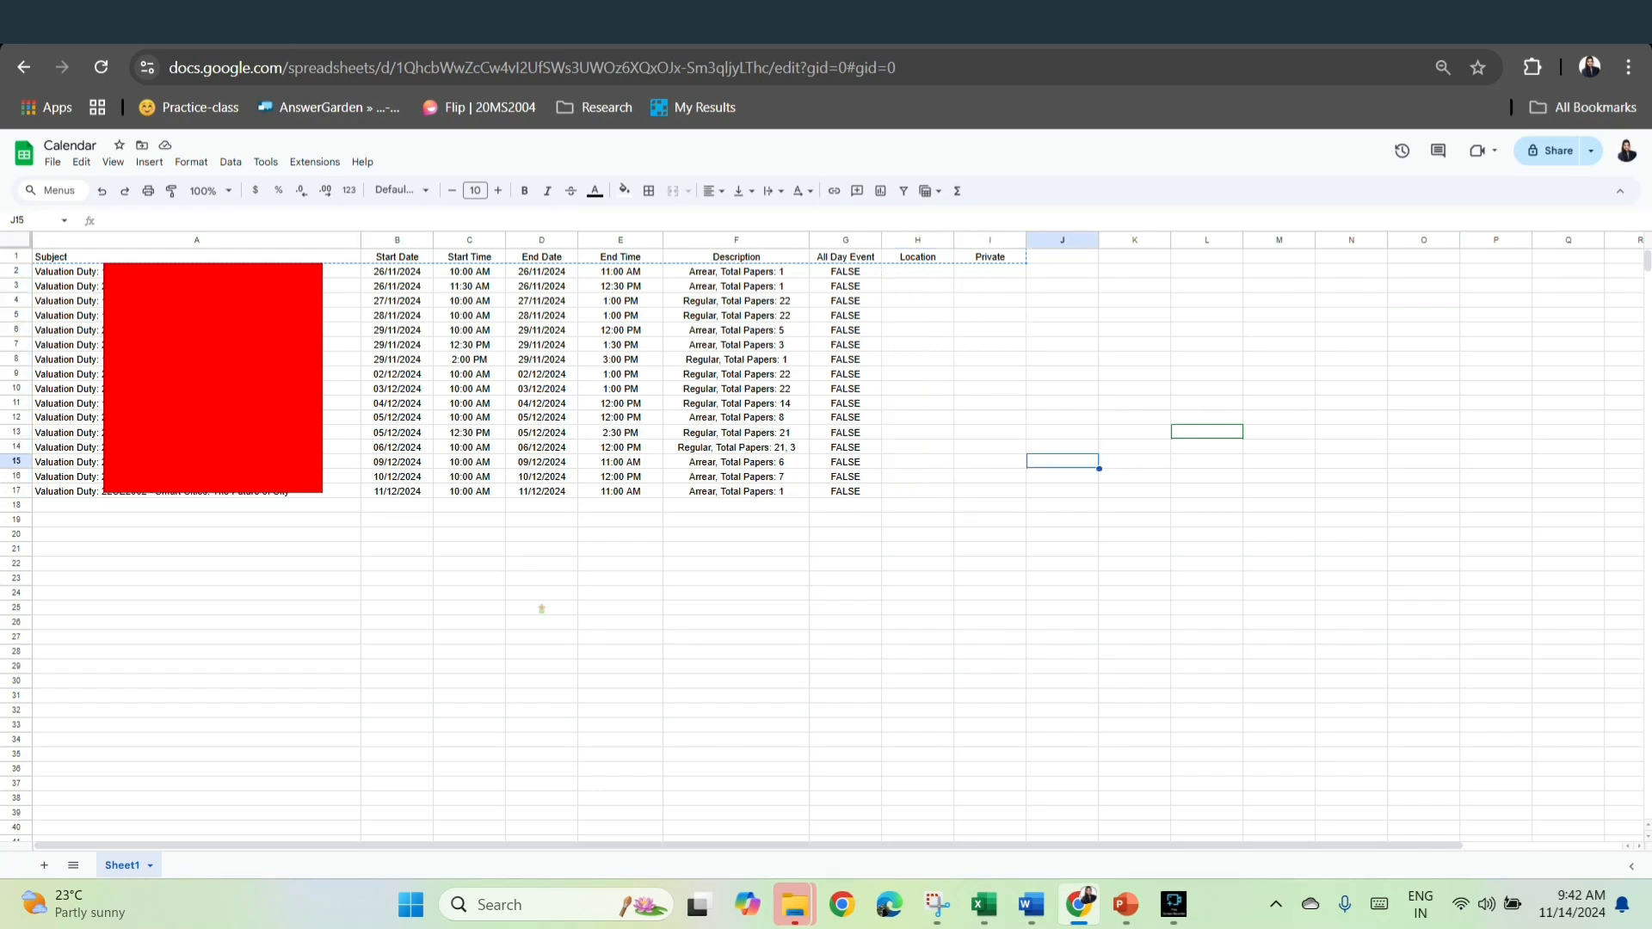
drag(196, 256, 989, 490)
click(1134, 403)
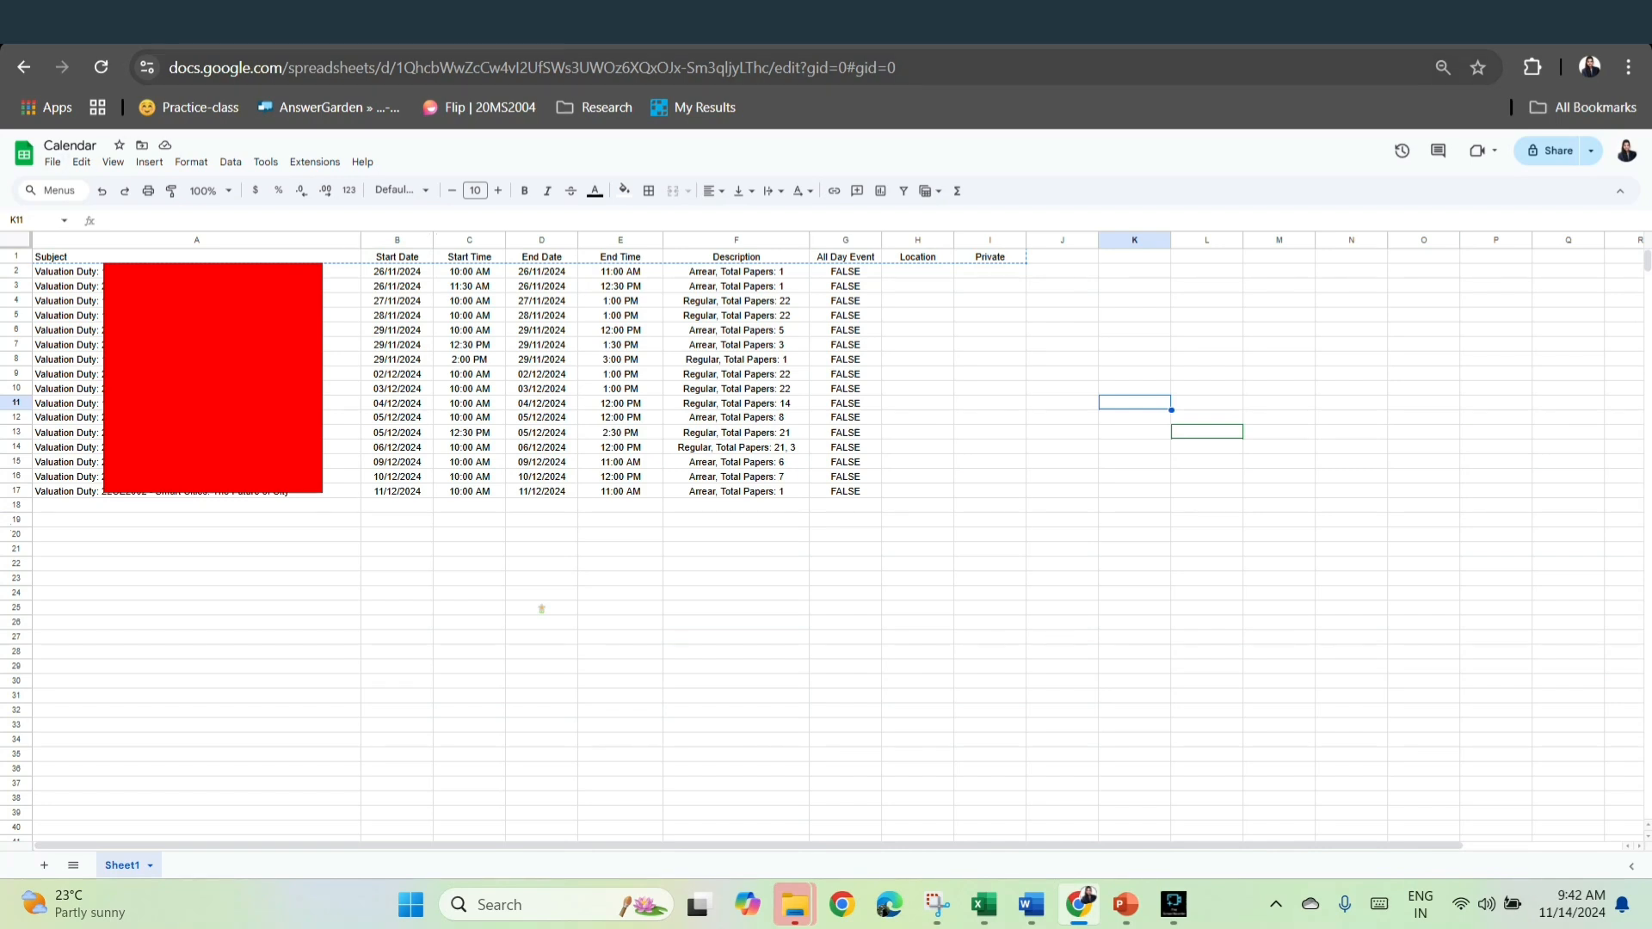
Copy the header row A1:I1 from the Calendar spreadsheet into cell A1 of the untitled spreadsheet and select the data area beneath it.
key(ctrl+Home)
key(shift+Right)
key(shift+Right)
key(shift+Right)
key(shift+Right)
key(shift+Right)
key(shift+Right)
key(shift+Right)
key(shift+Right)
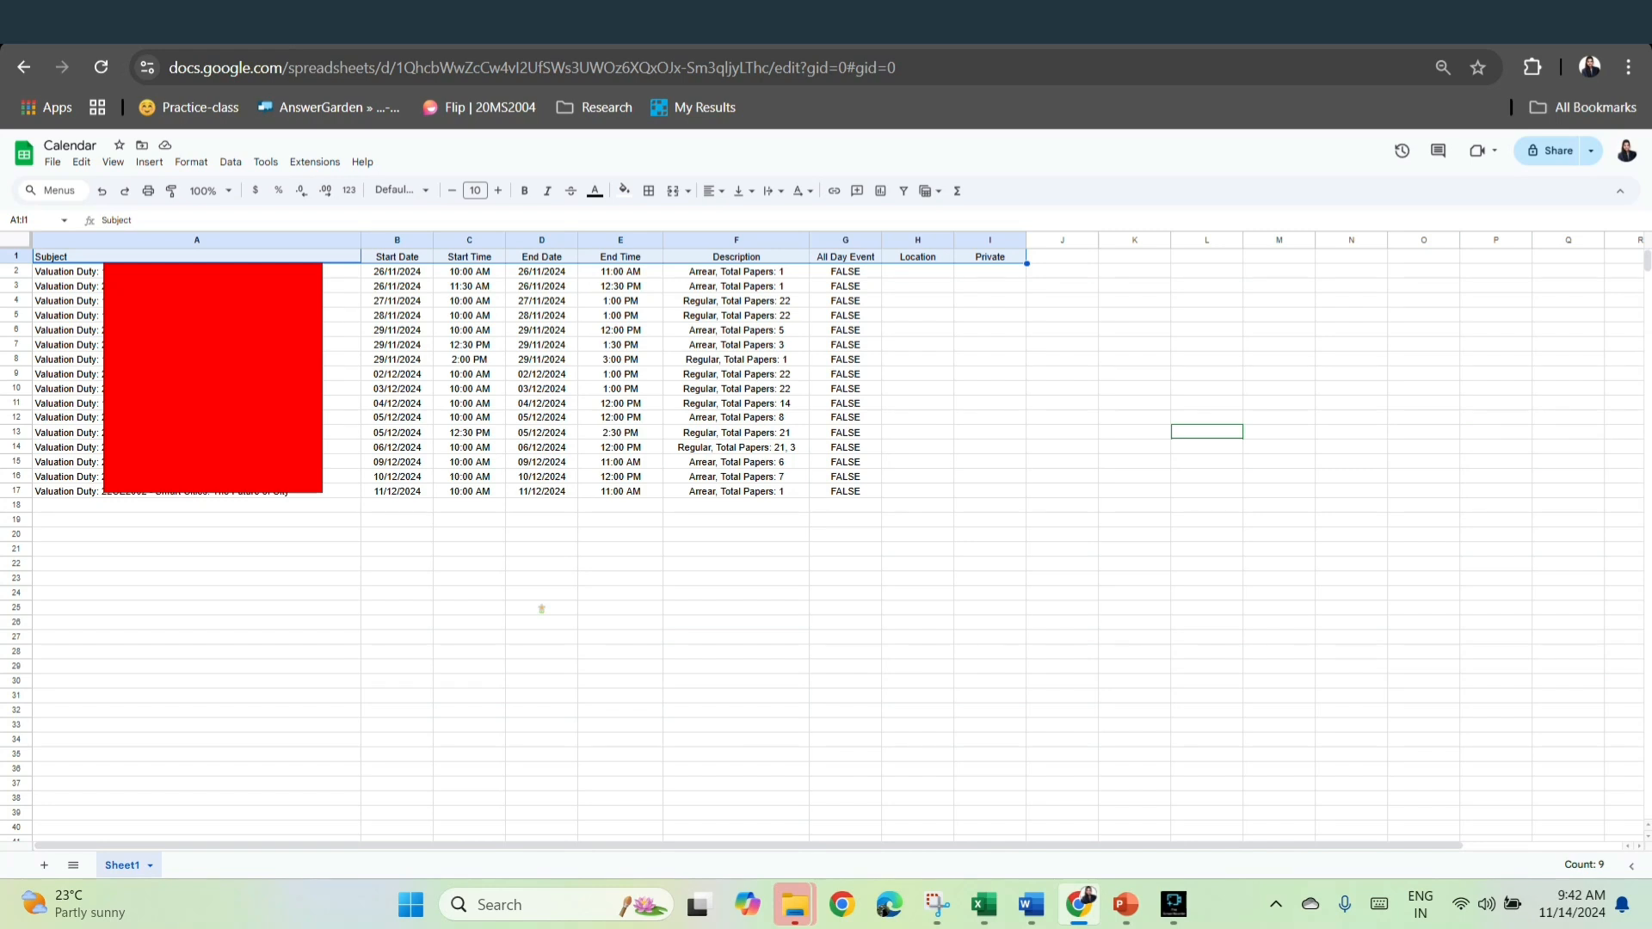
key(ctrl+c)
key(ctrl+Tab)
key(ctrl+Home)
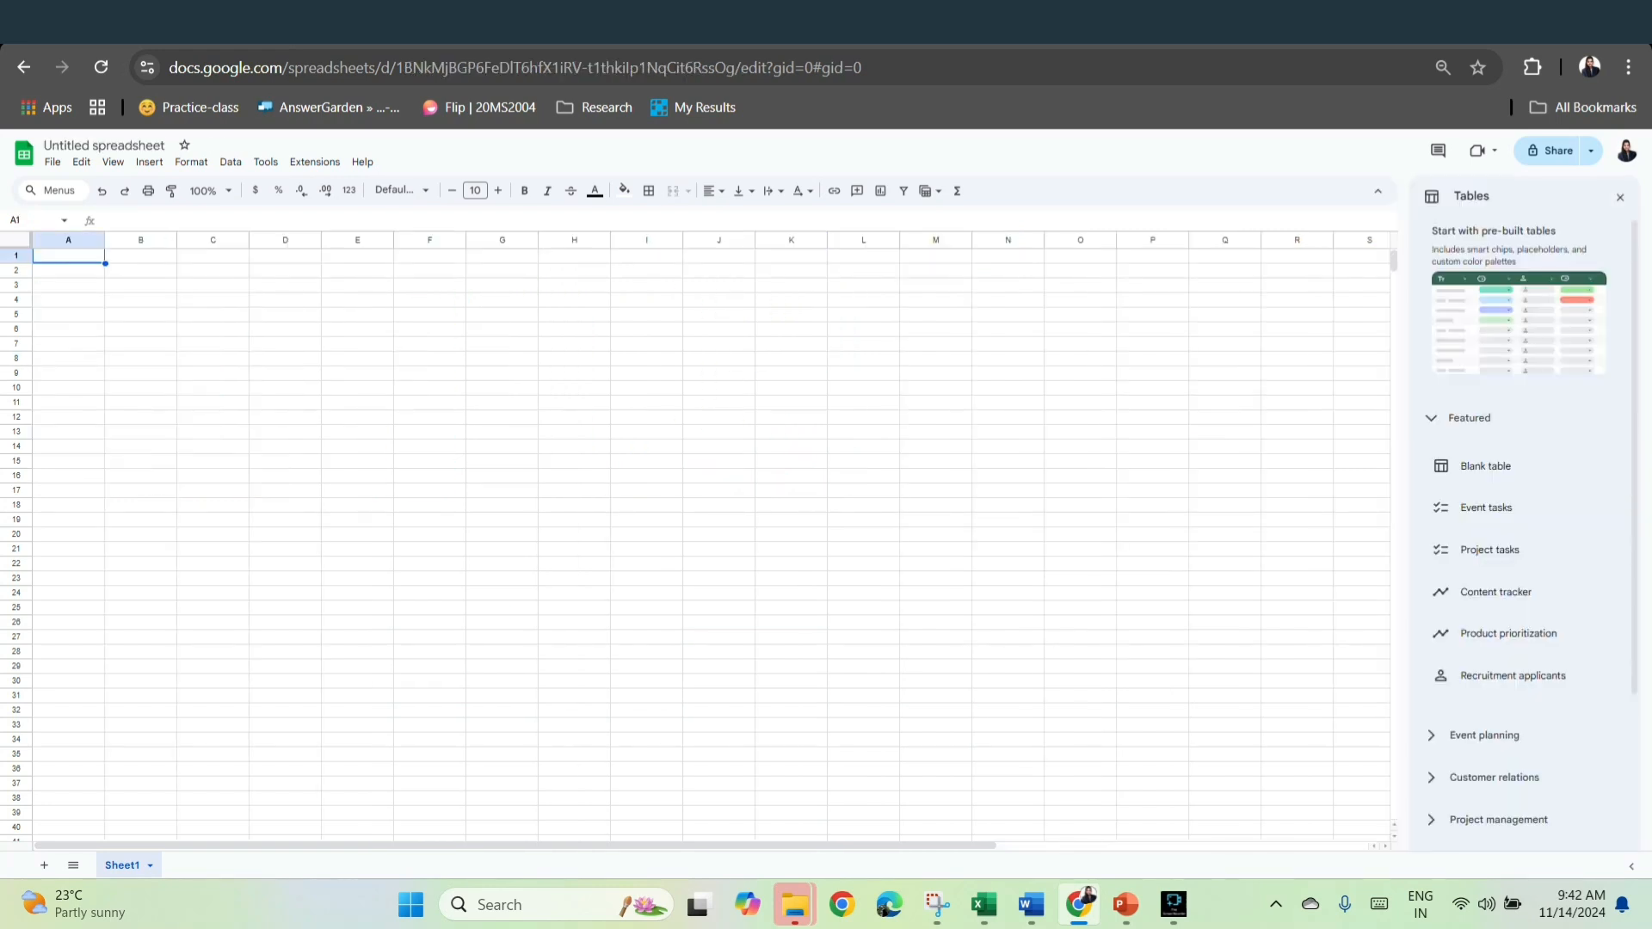
key(ctrl+v)
drag(68, 270, 644, 505)
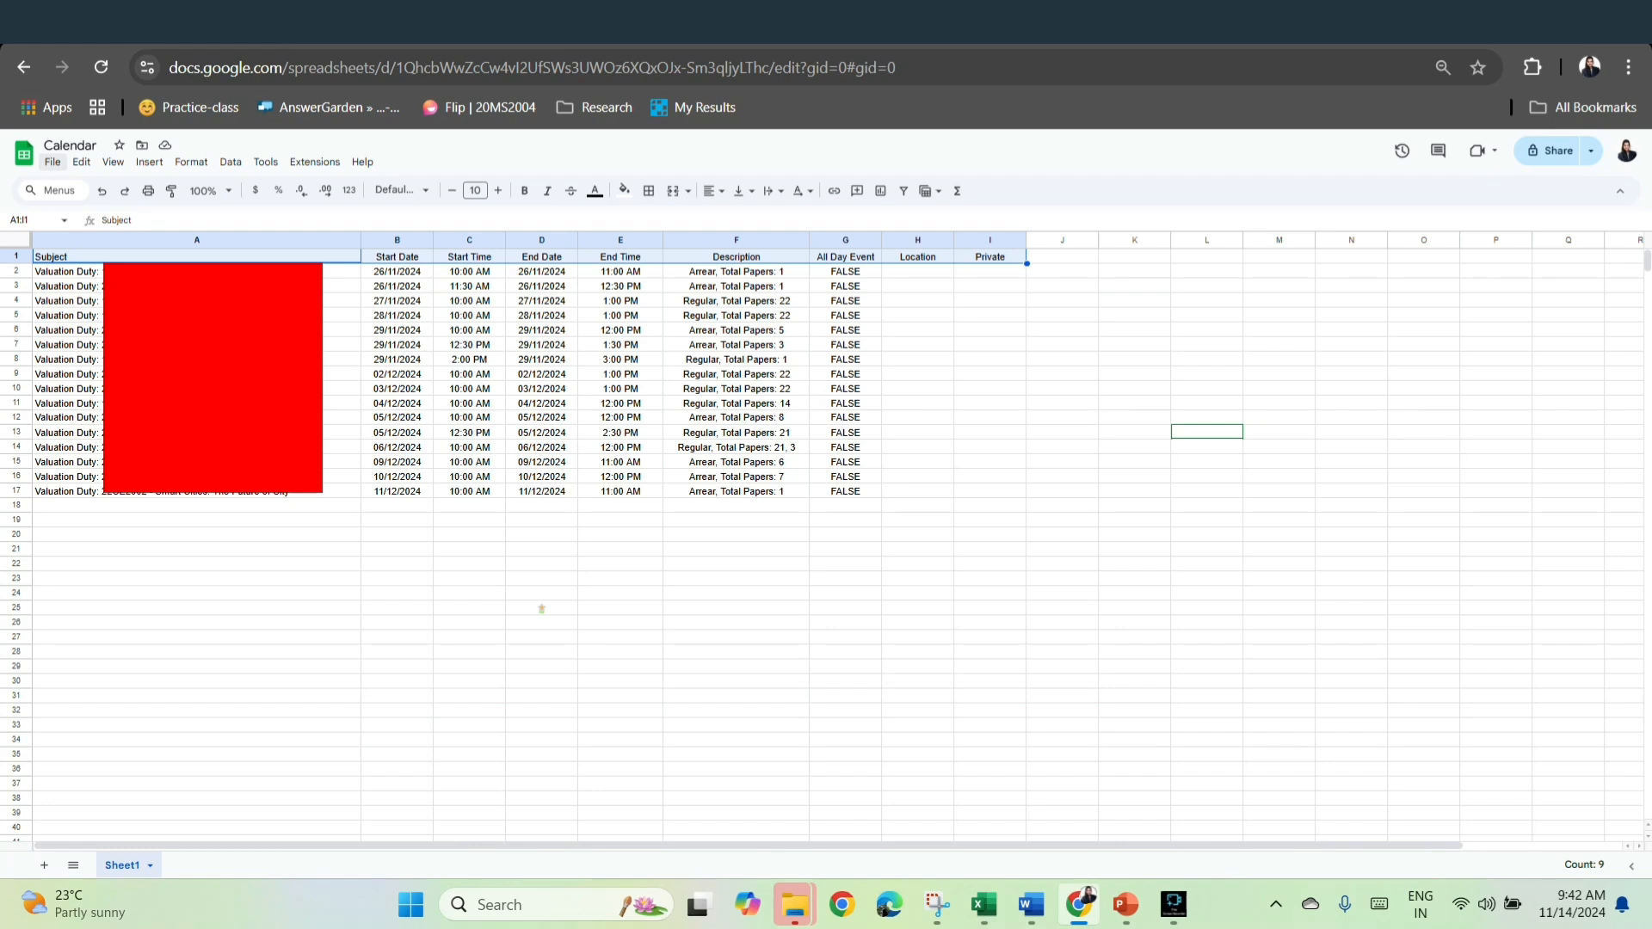
Download the Calendar spreadsheet as a Comma Separated Values (.csv) file.
click(52, 162)
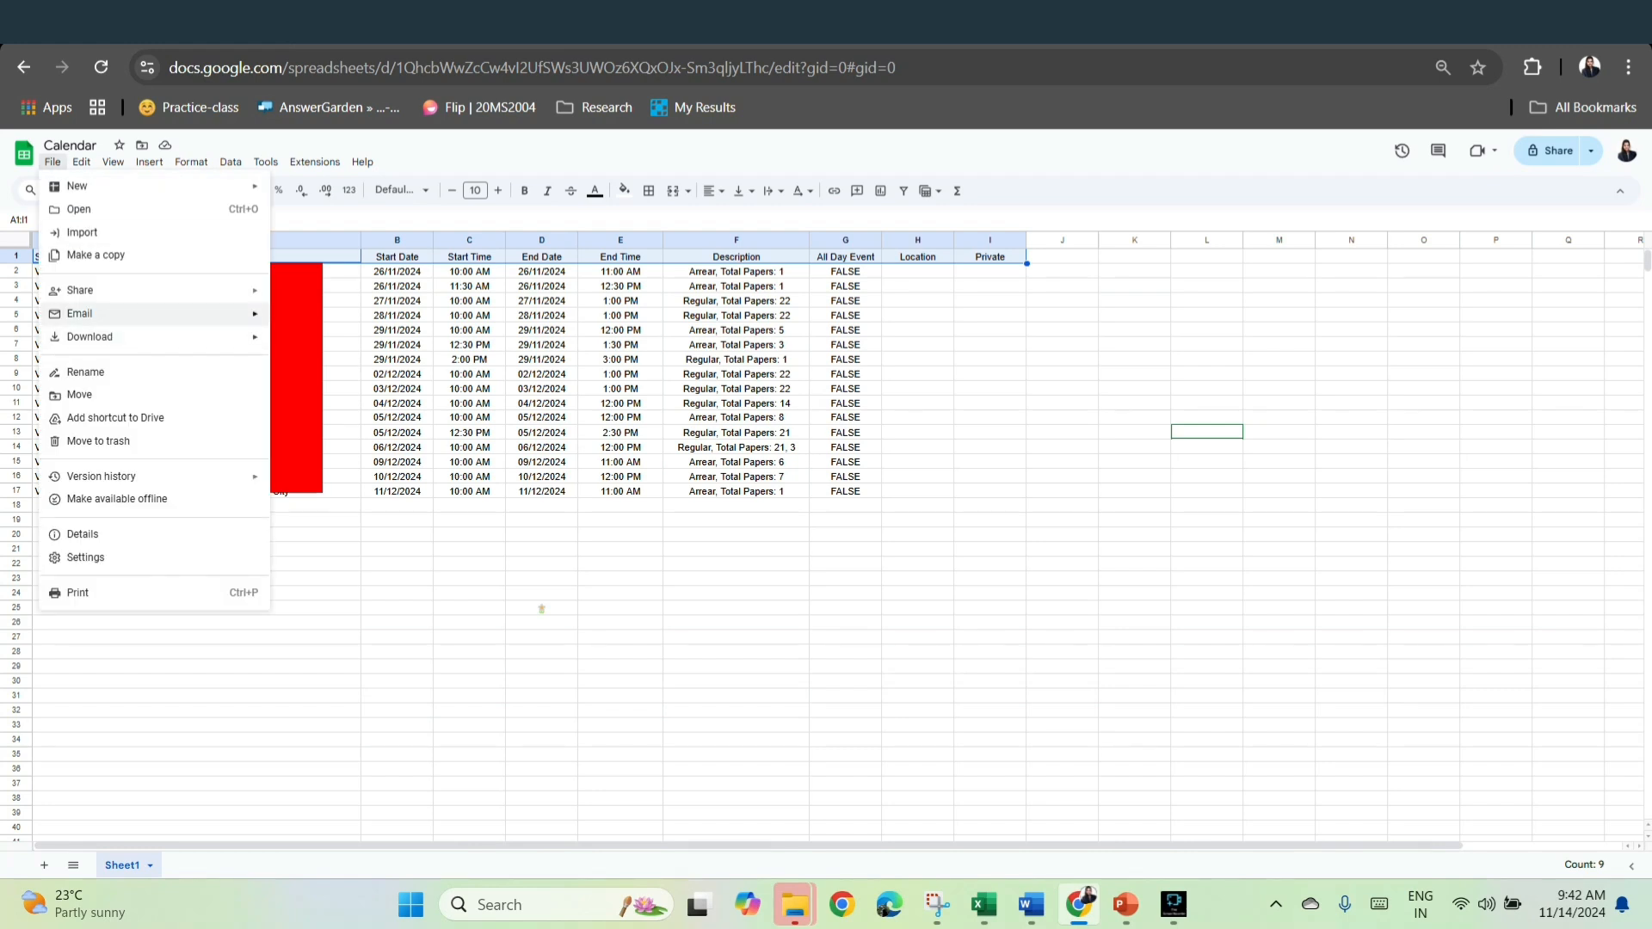
mouse_move(129, 336)
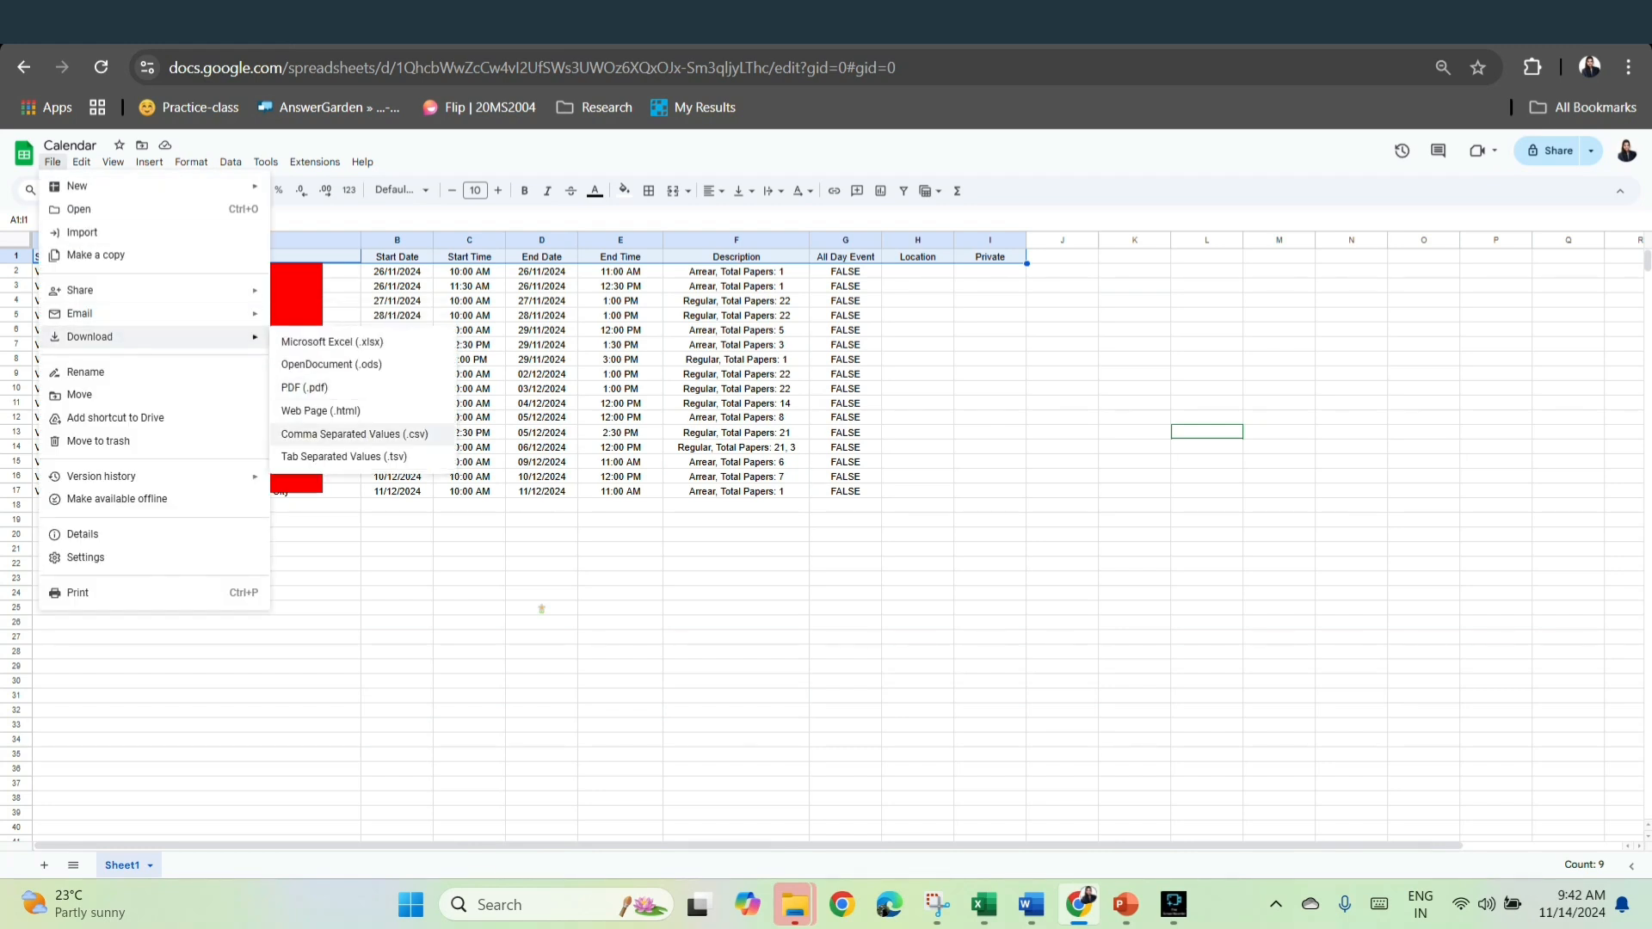
click(354, 433)
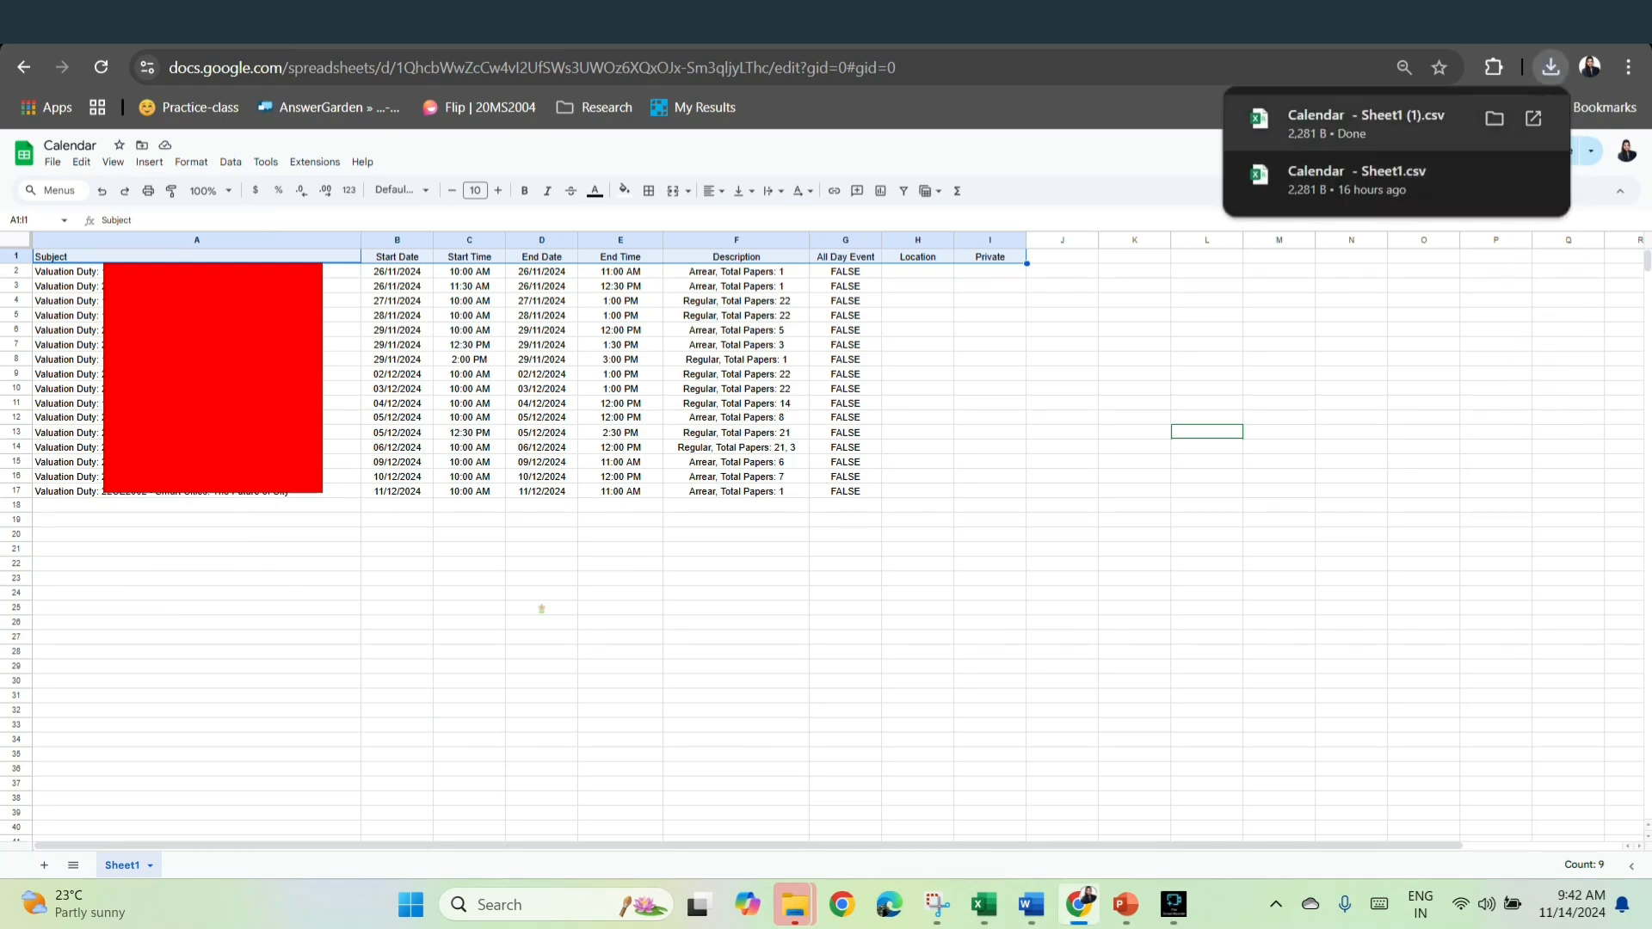
View the downloaded Calendar CSV in Excel and widen the Start Date, Start Time and End Date columns.
key(alt+Tab)
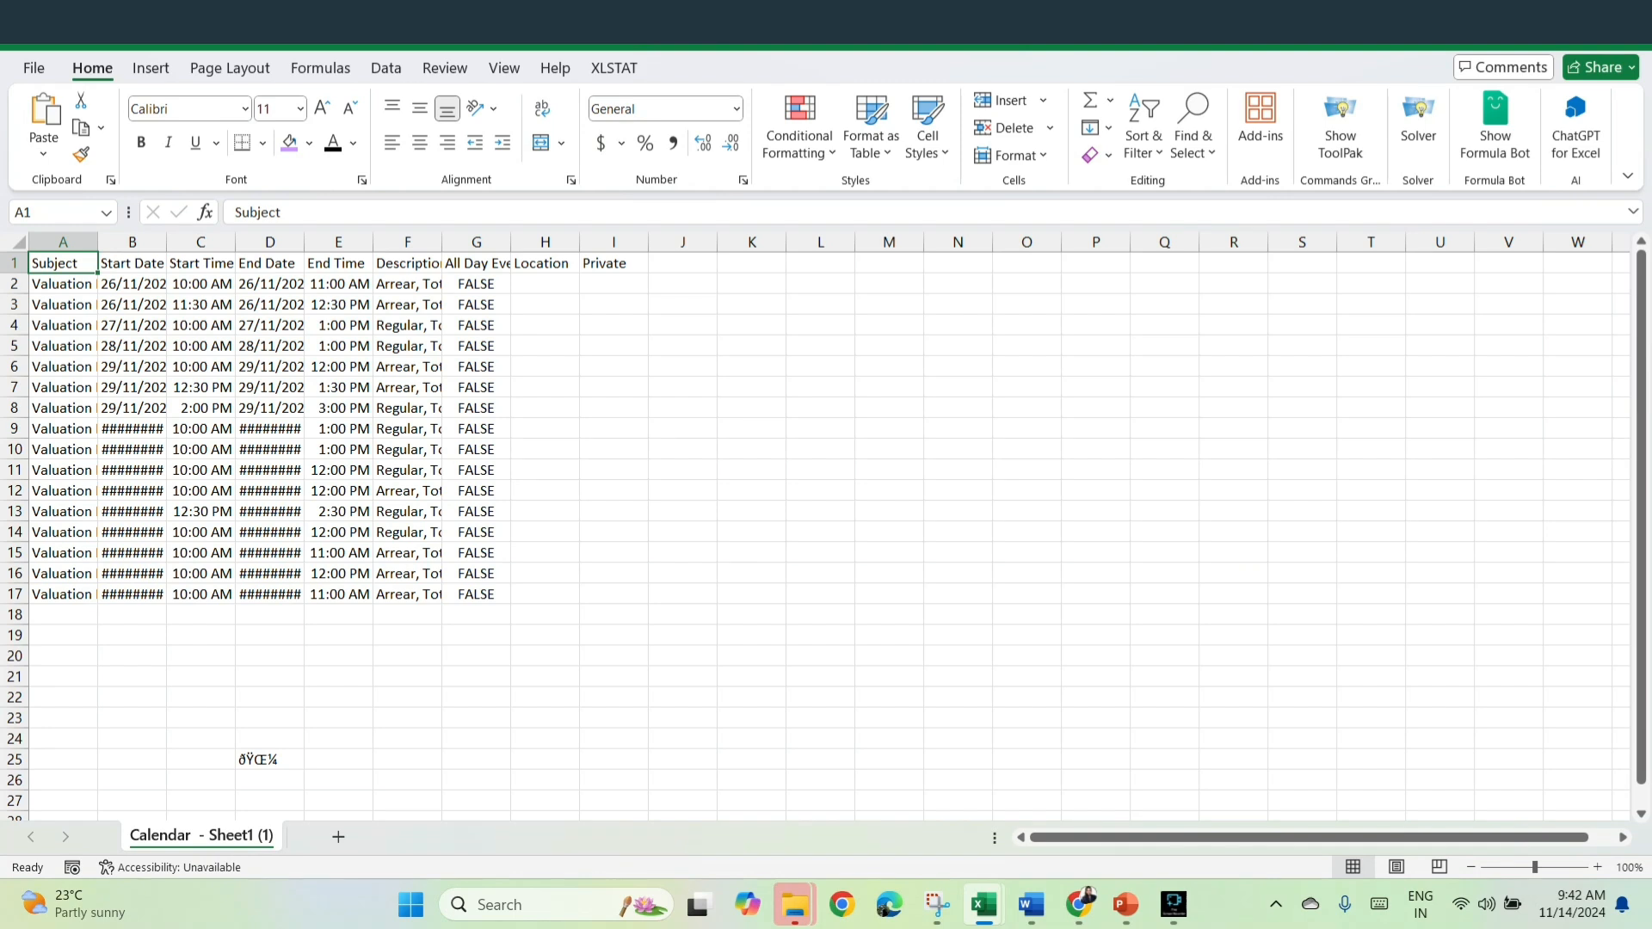
click(132, 242)
double_click(167, 242)
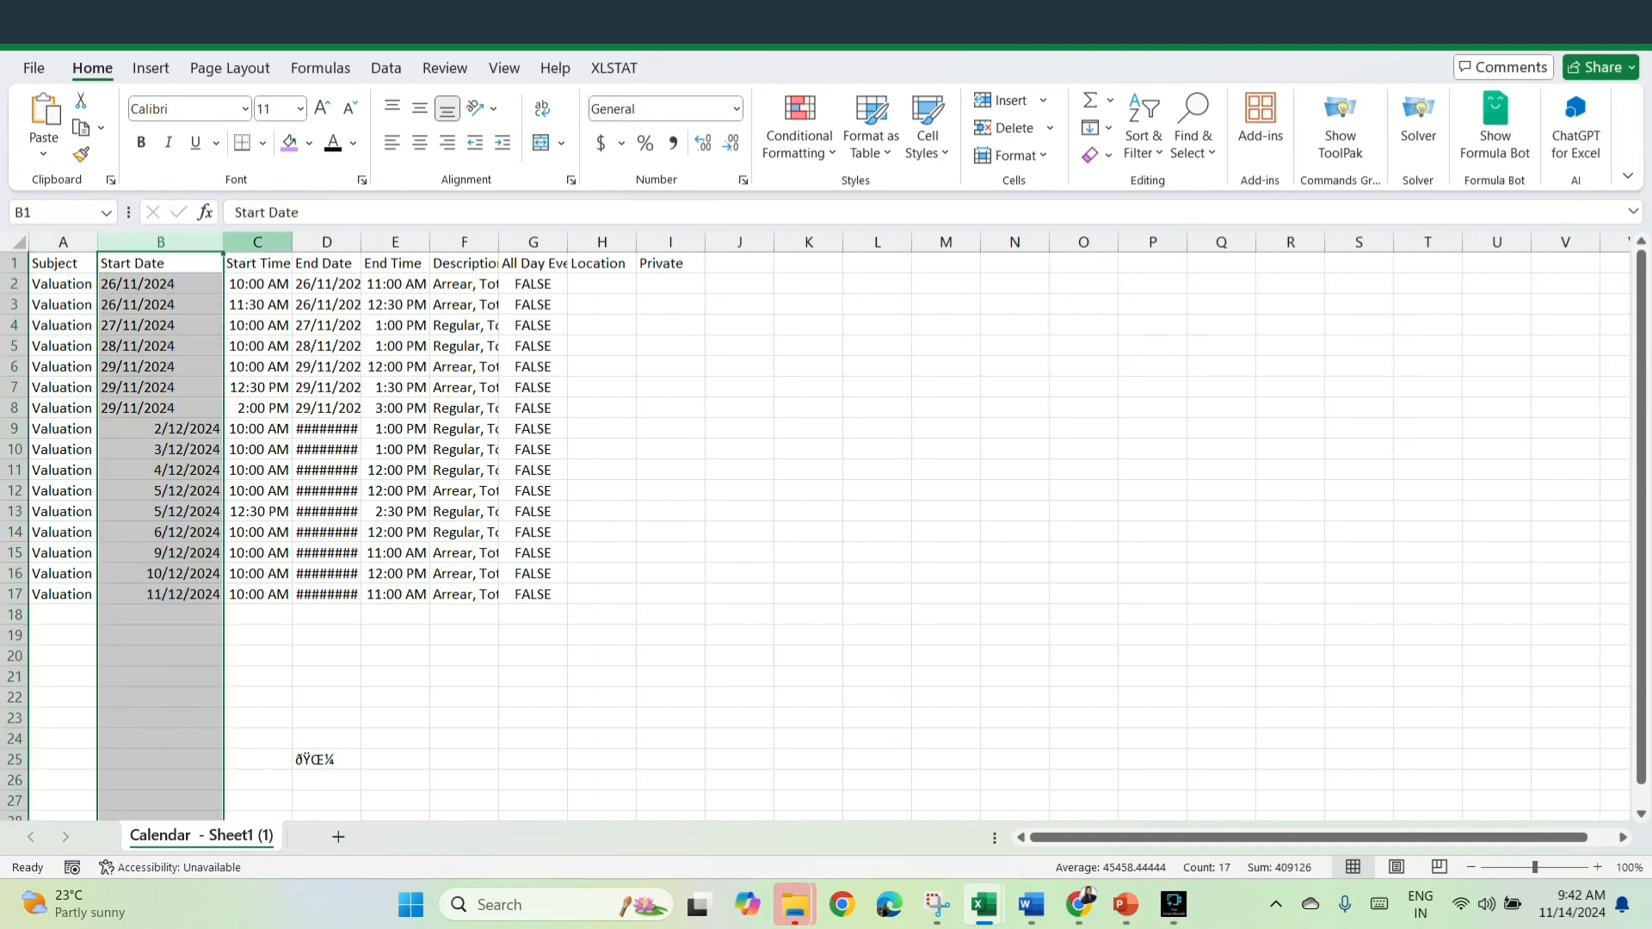
click(257, 242)
drag(292, 242, 465, 242)
click(393, 242)
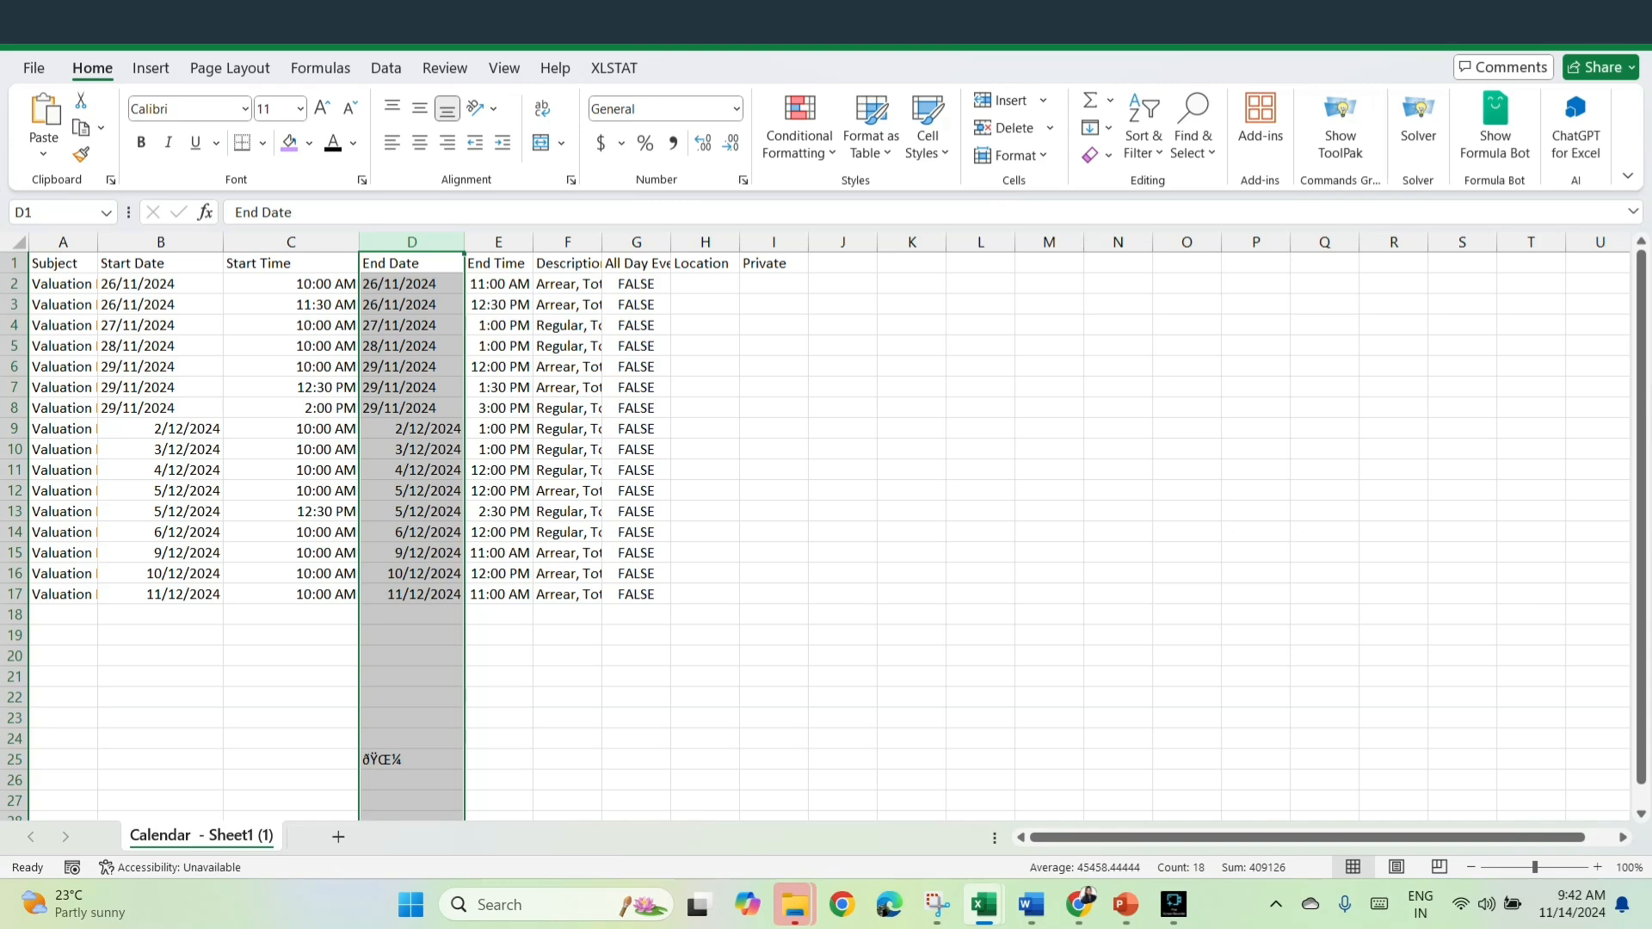
click(704, 739)
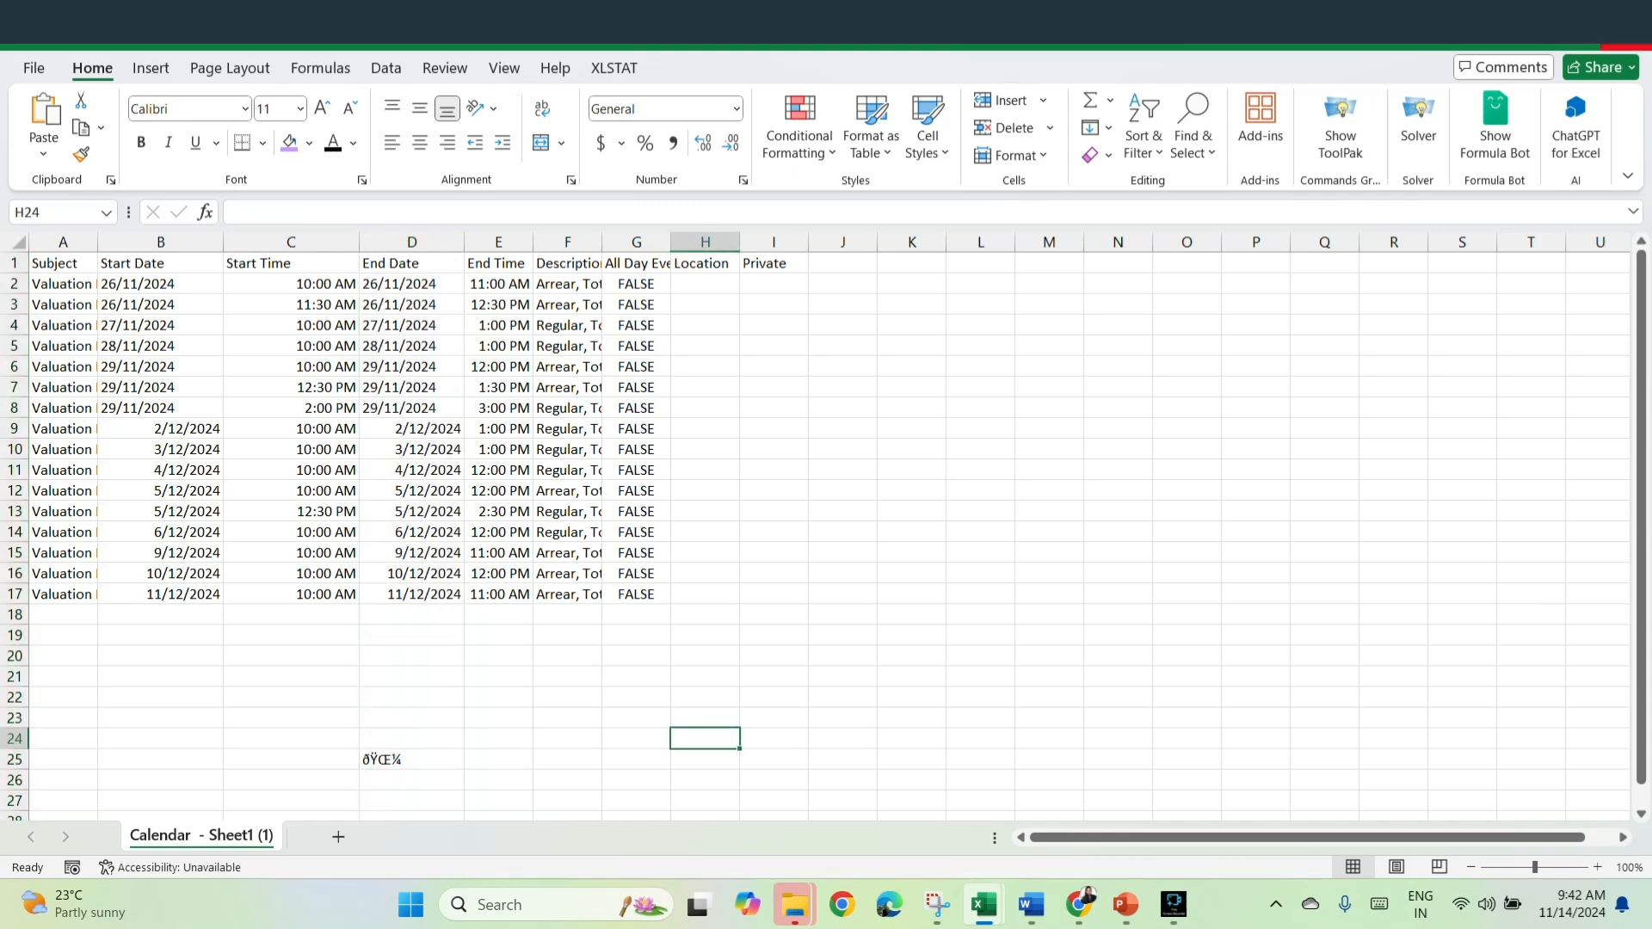
Close the CSV file without saving the changes and return to the Calendar spreadsheet in the browser.
click(1626, 47)
click(900, 597)
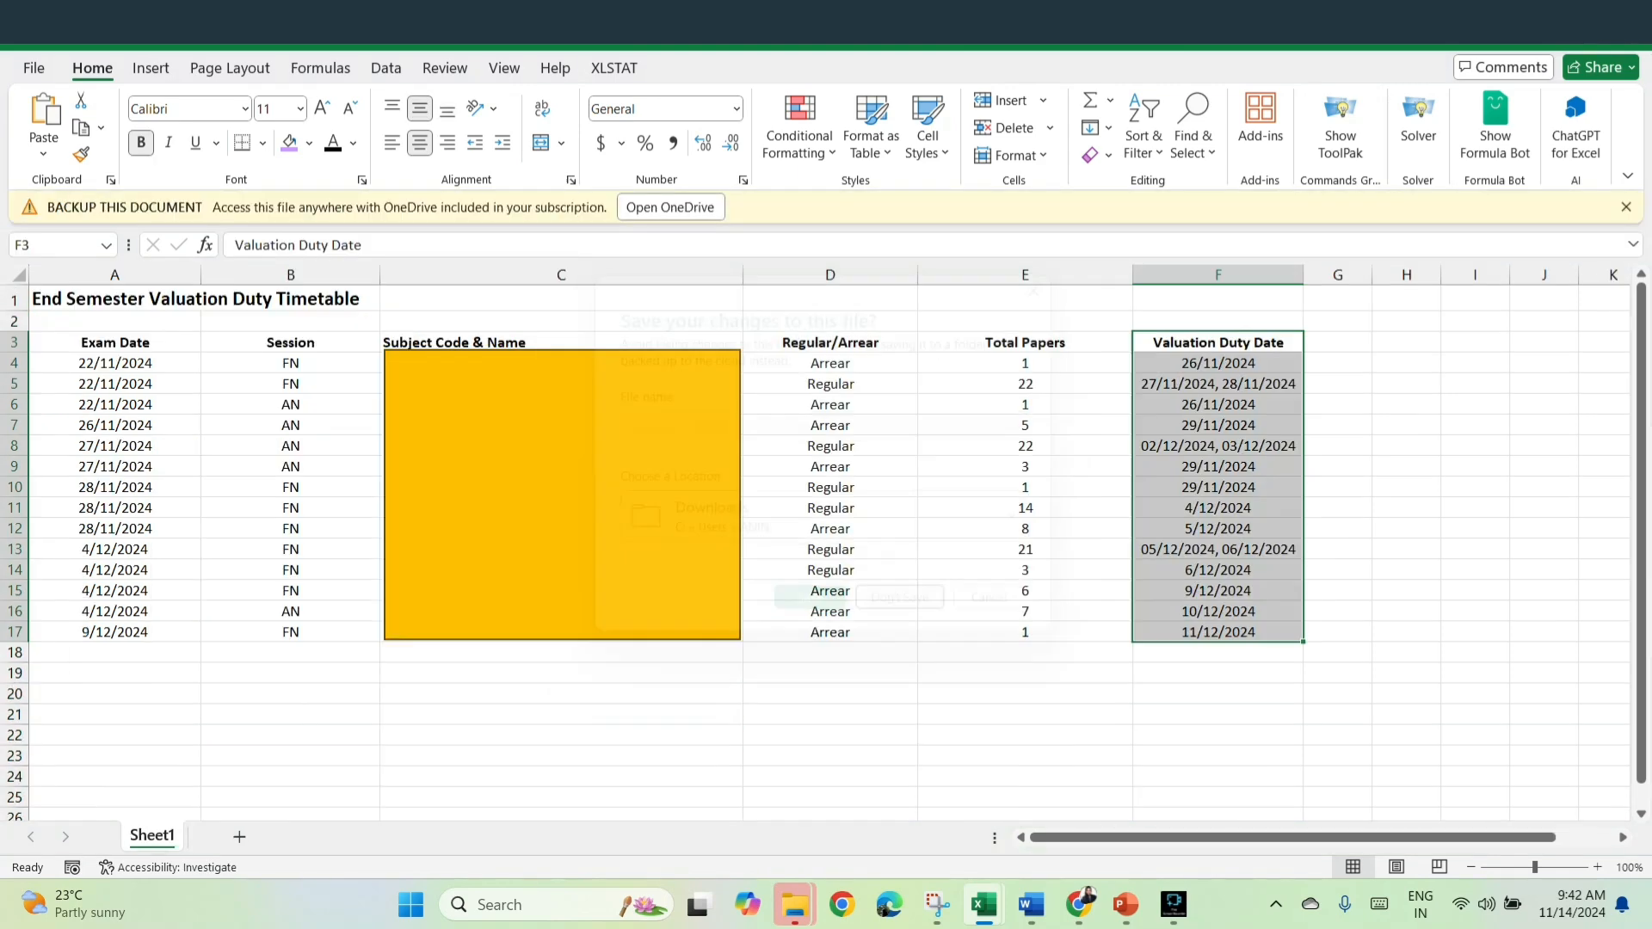
click(1522, 47)
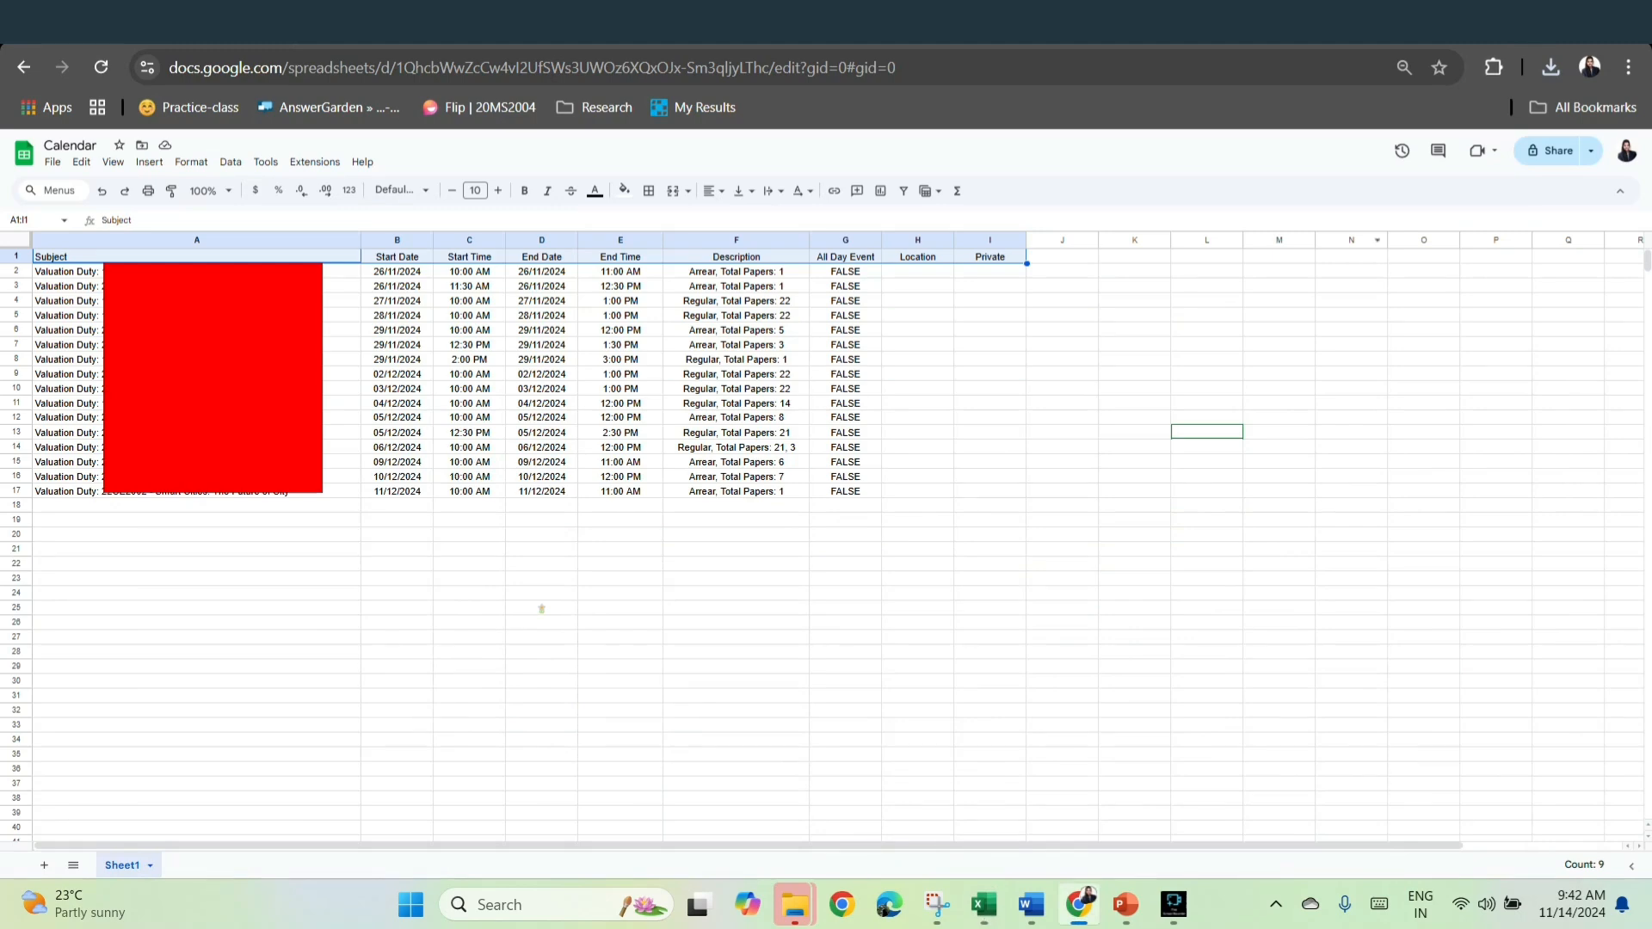
Switch to Google Calendar and open the Import page for other calendars.
key(ctrl+Tab)
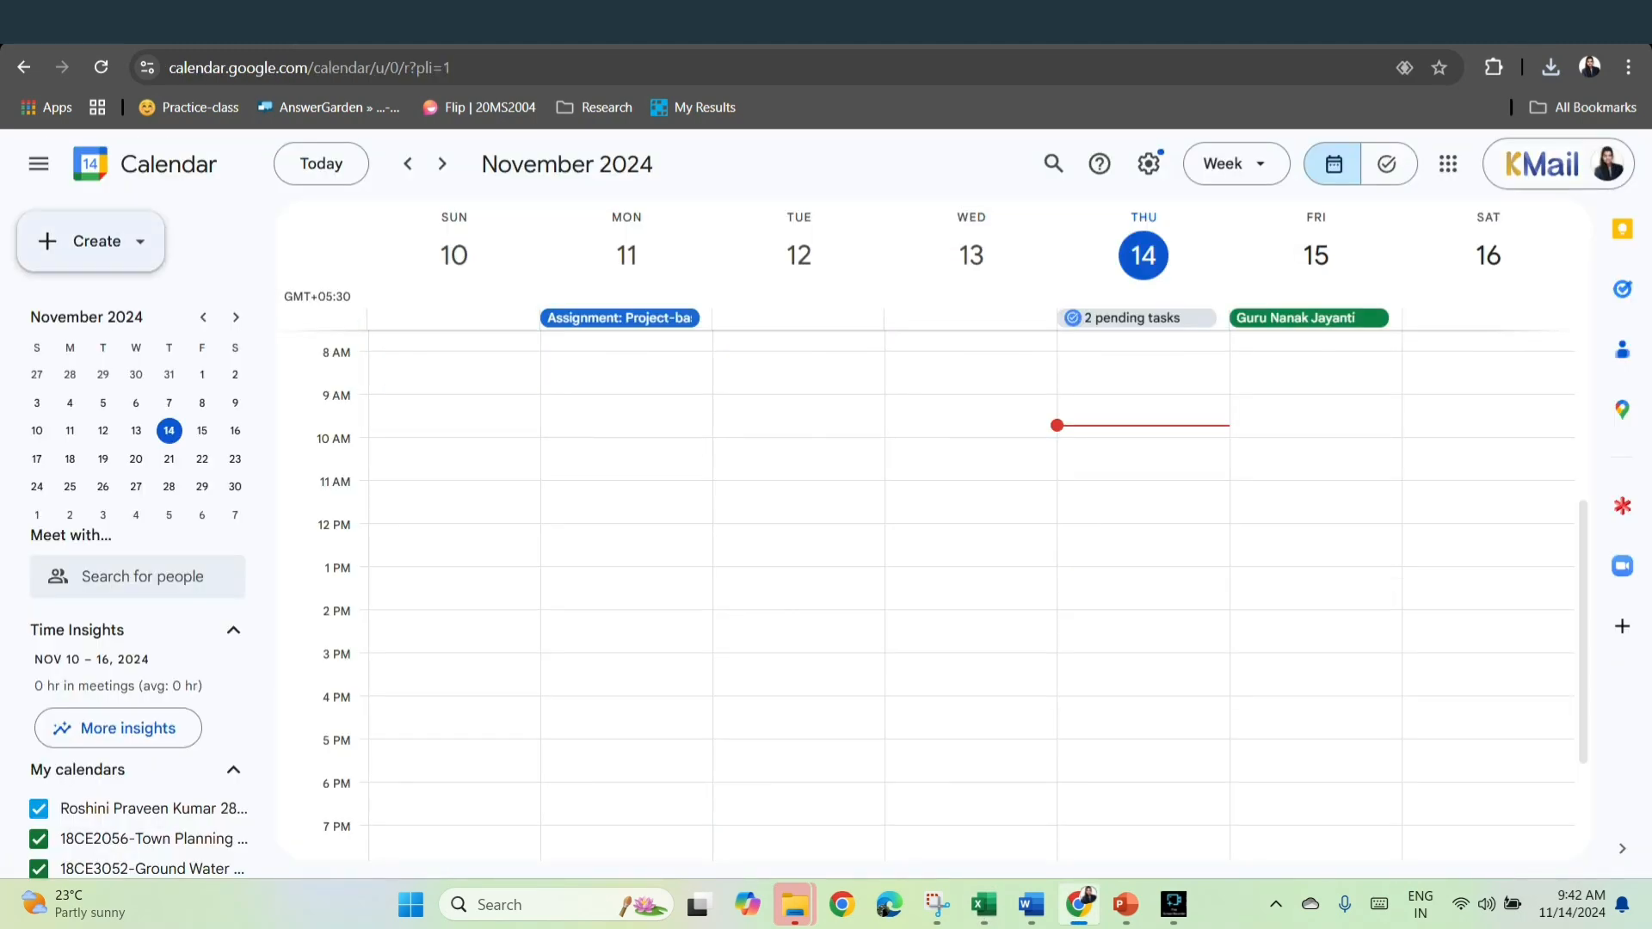
scroll(129, 688, down, 7)
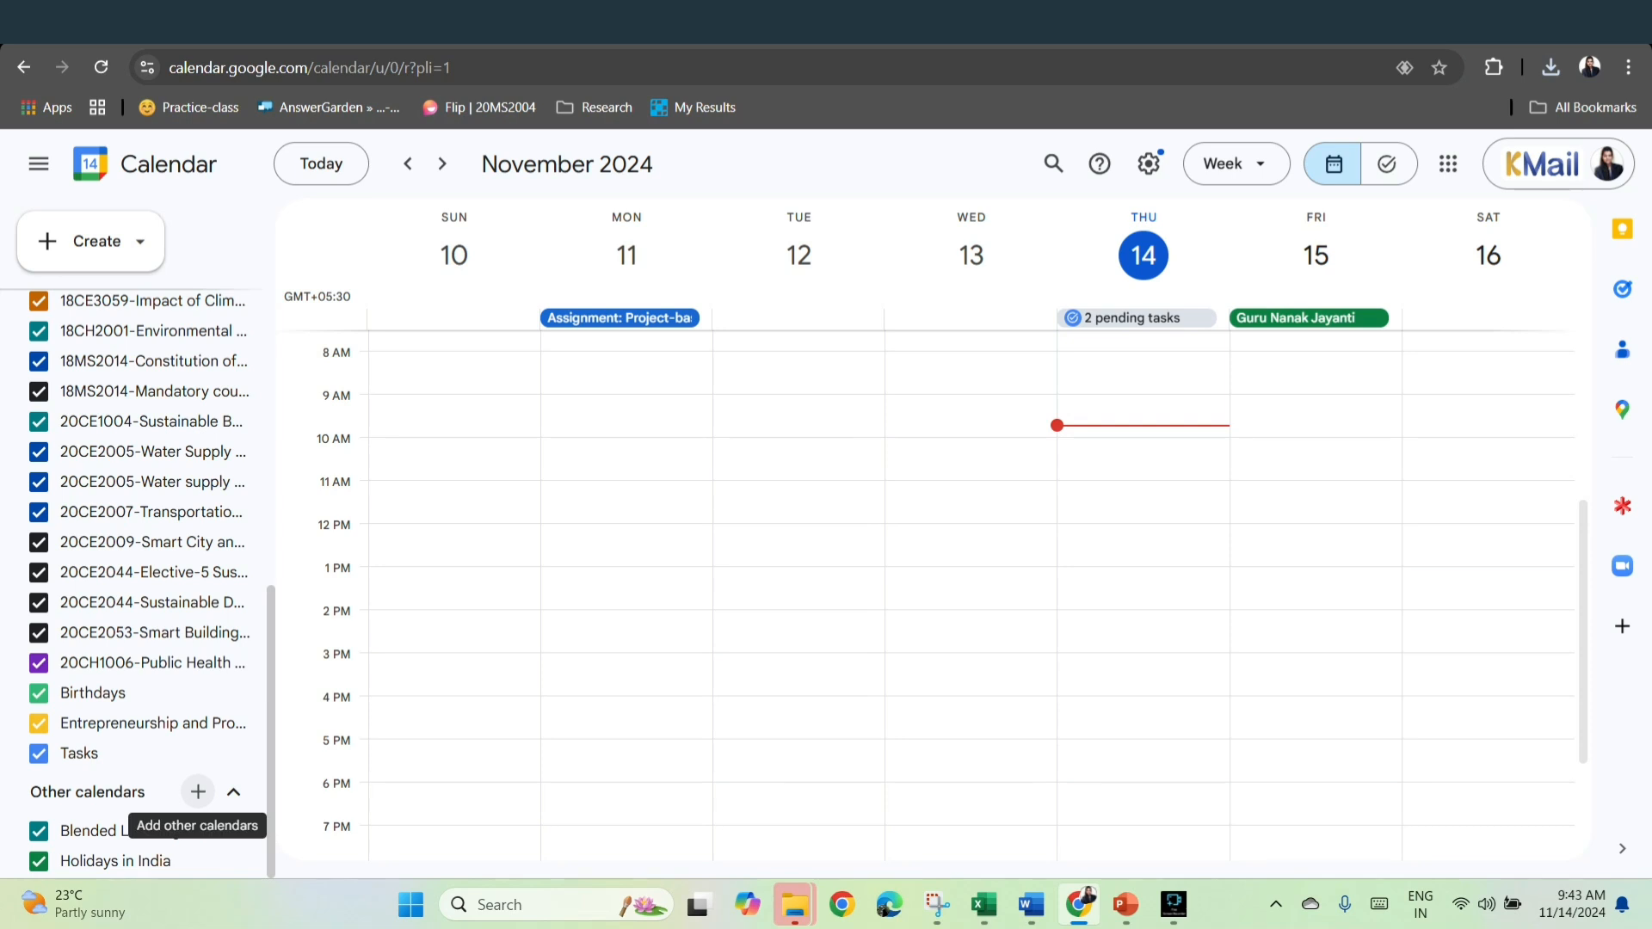
click(198, 792)
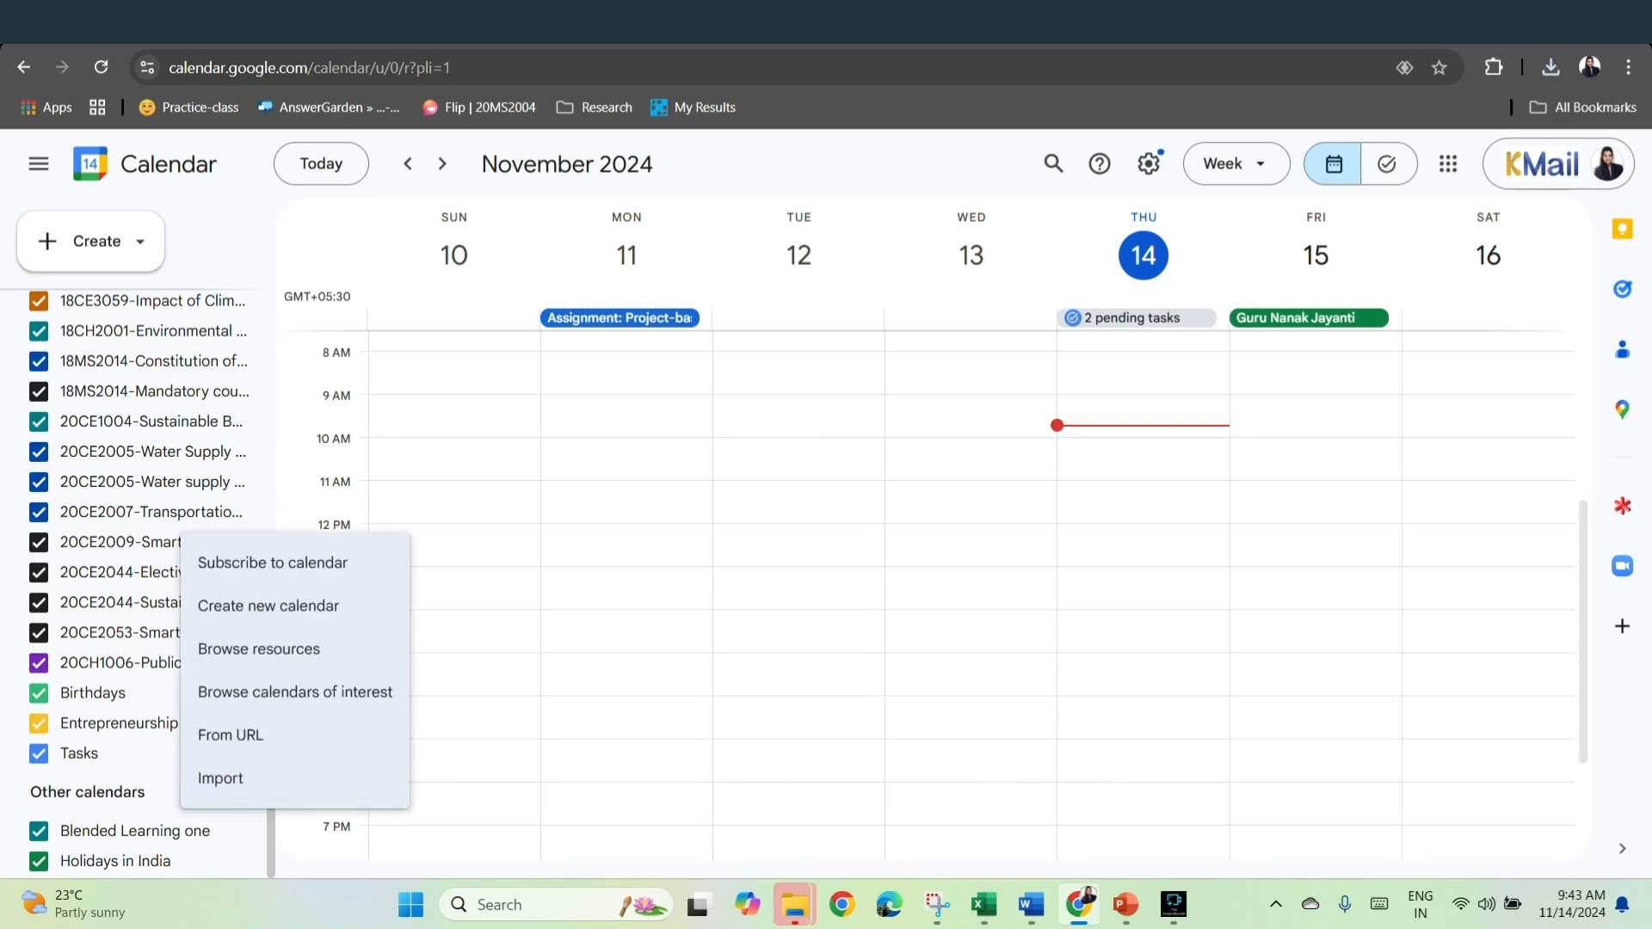
scroll(129, 824, down, 2)
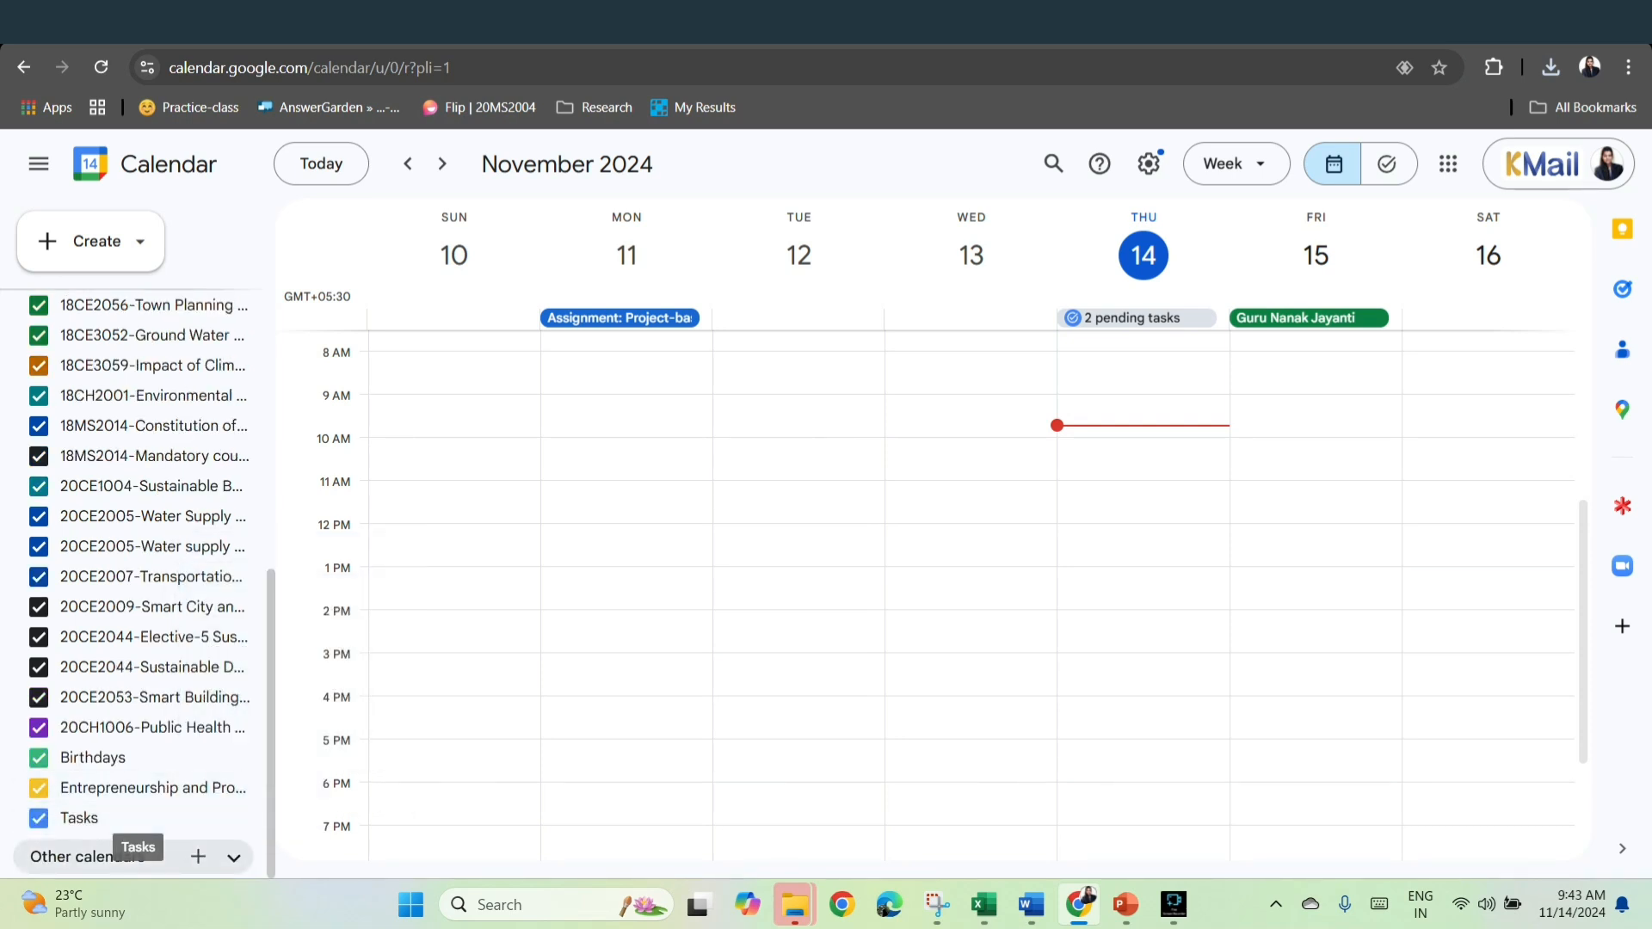
click(198, 856)
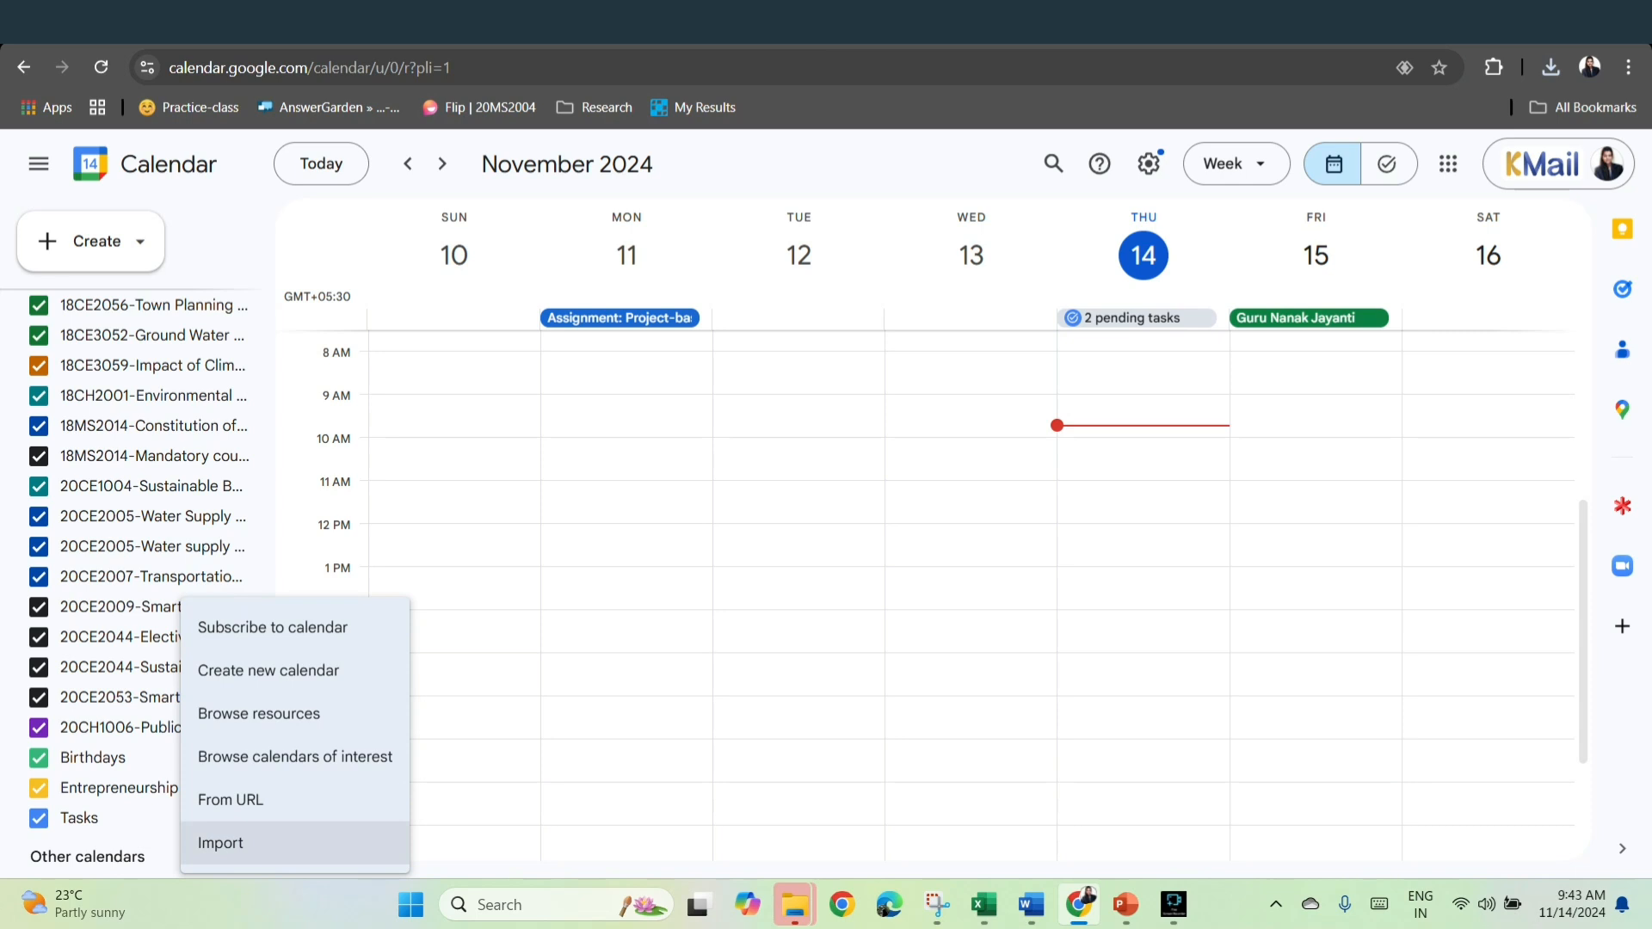
click(220, 842)
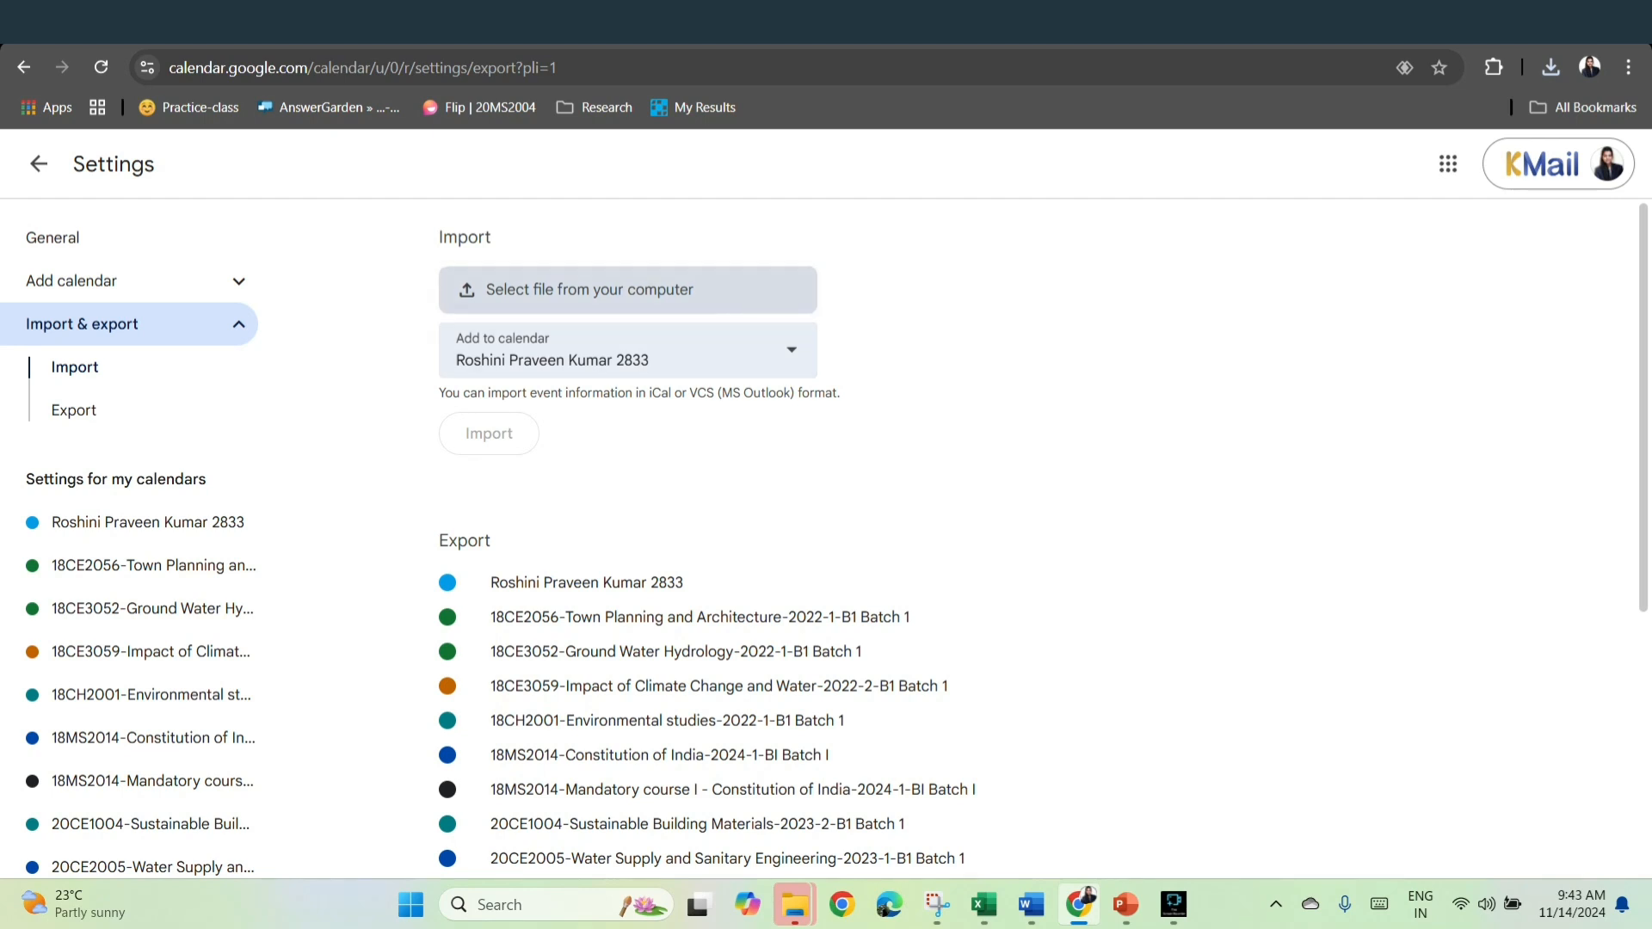
Choose the file Calendar - Sheet1 (1).csv from the Downloads folder as the file to import.
click(590, 290)
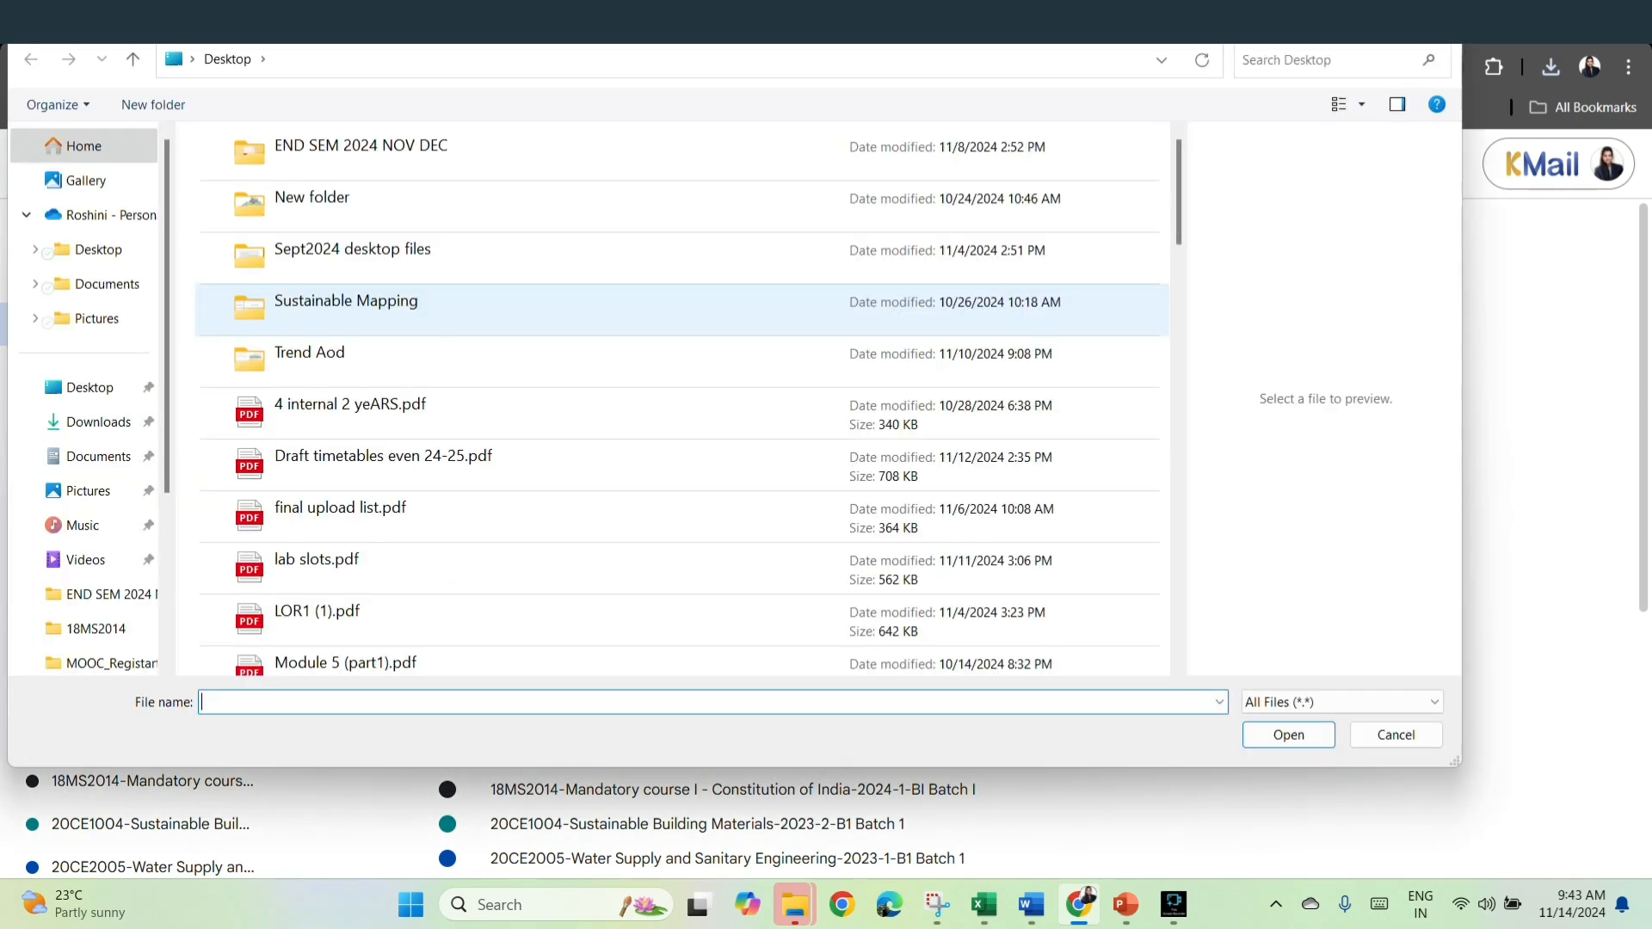
click(98, 422)
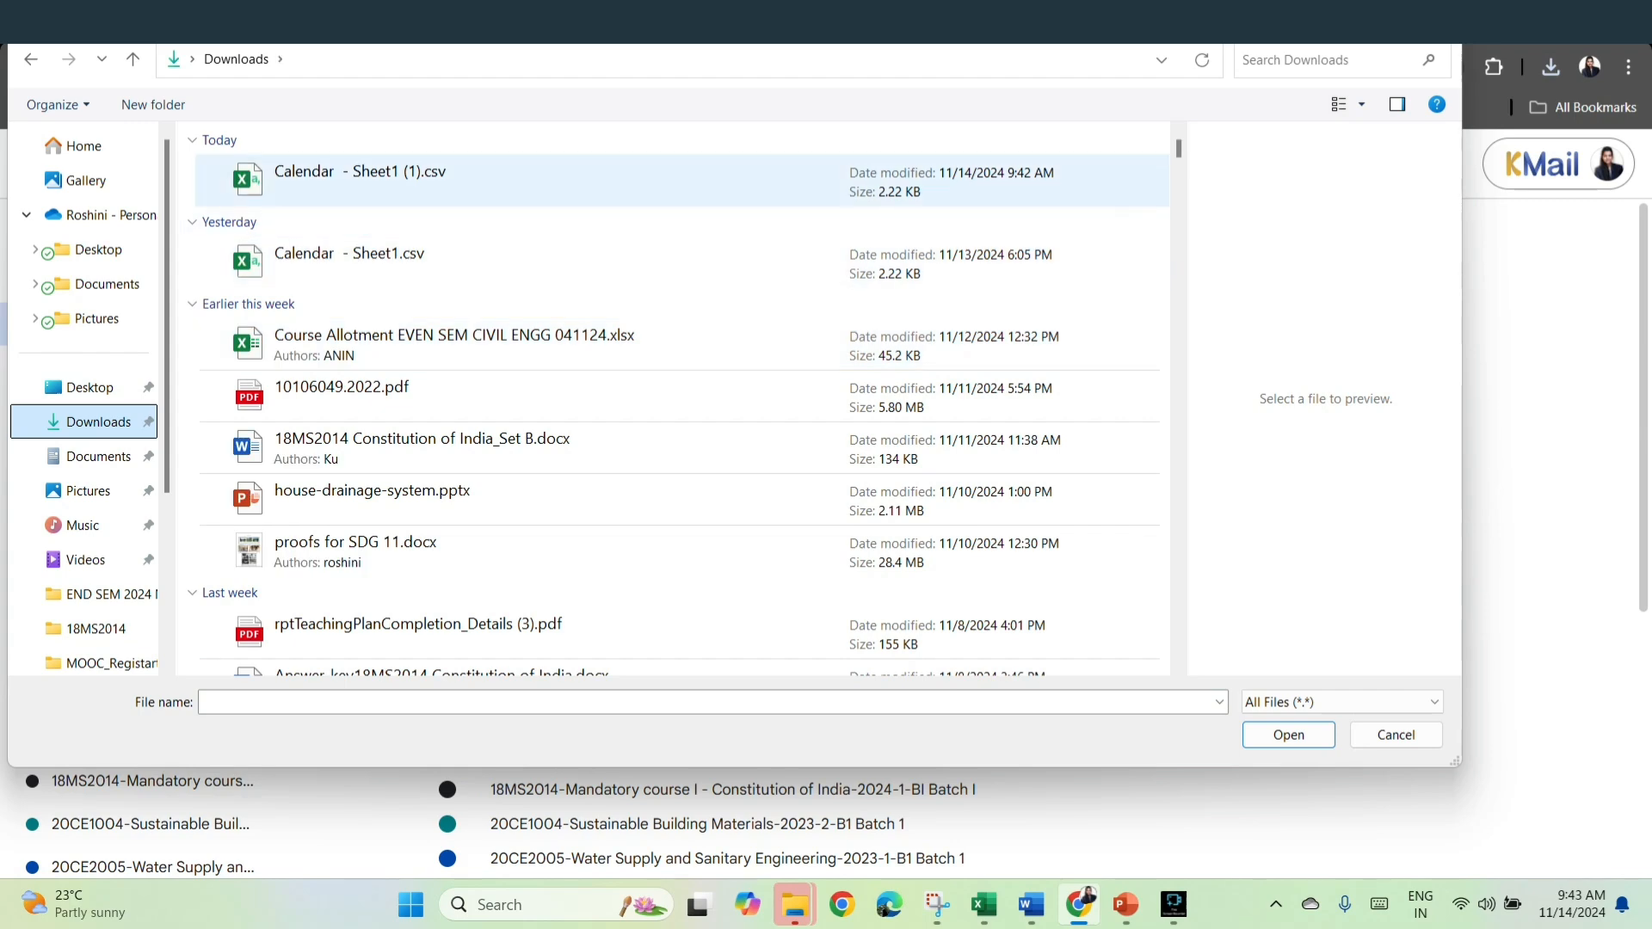
click(448, 180)
key(Return)
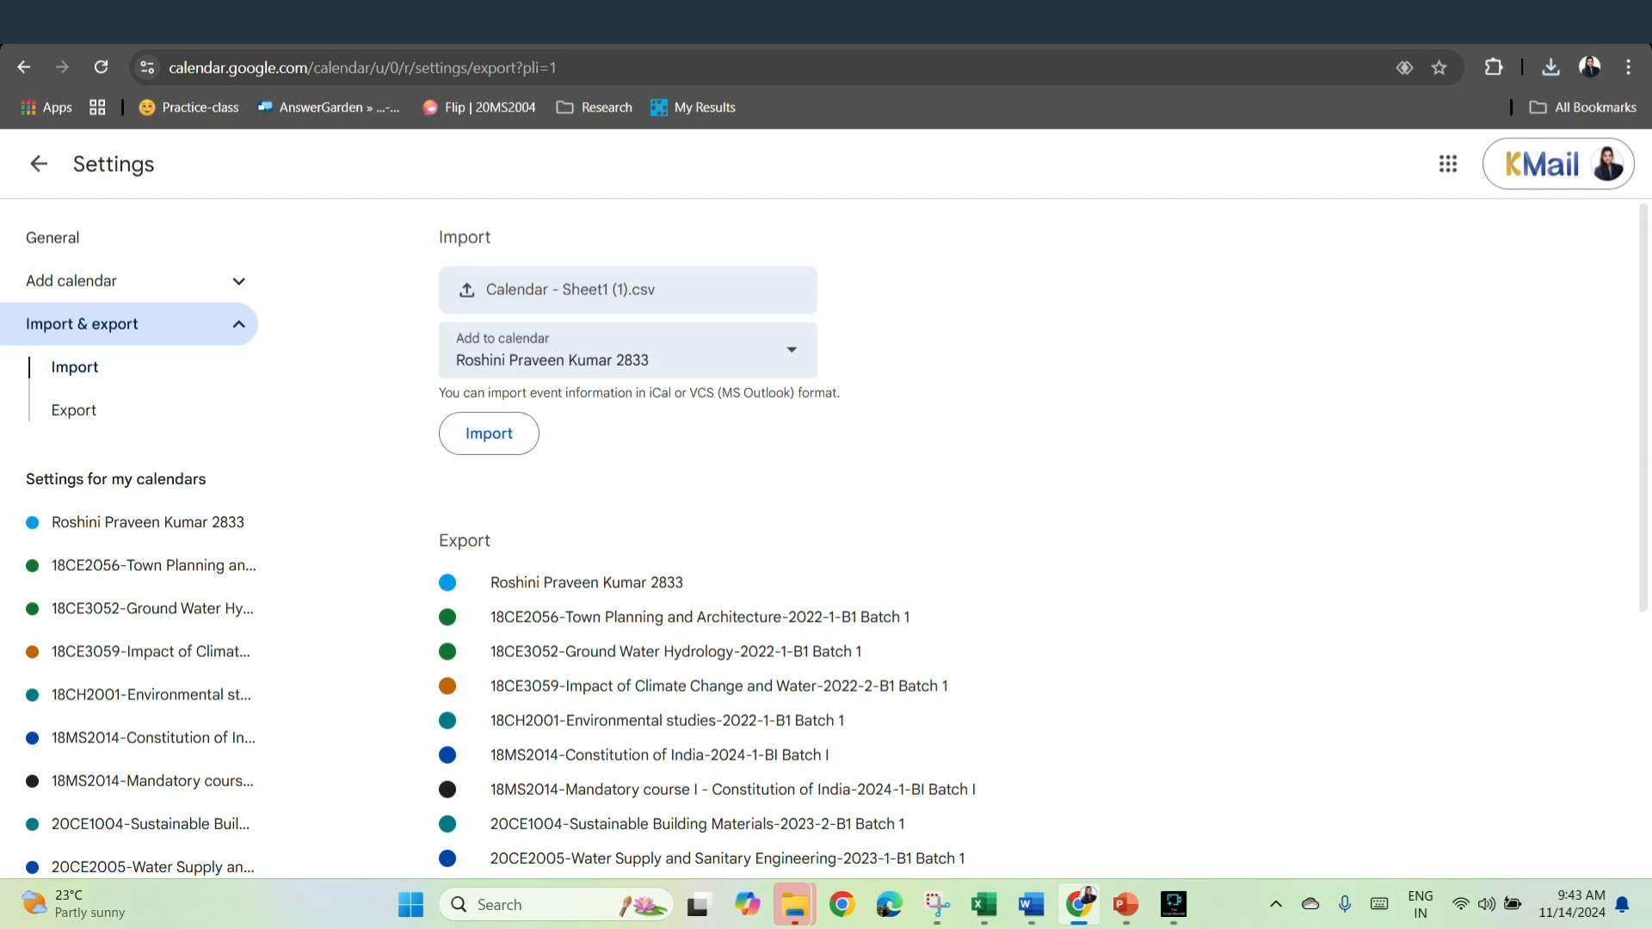
Leave the import settings for the calendar's week view and check the event dates in the Calendar spreadsheet.
scroll(129, 608, down, 5)
scroll(129, 366, up, 5)
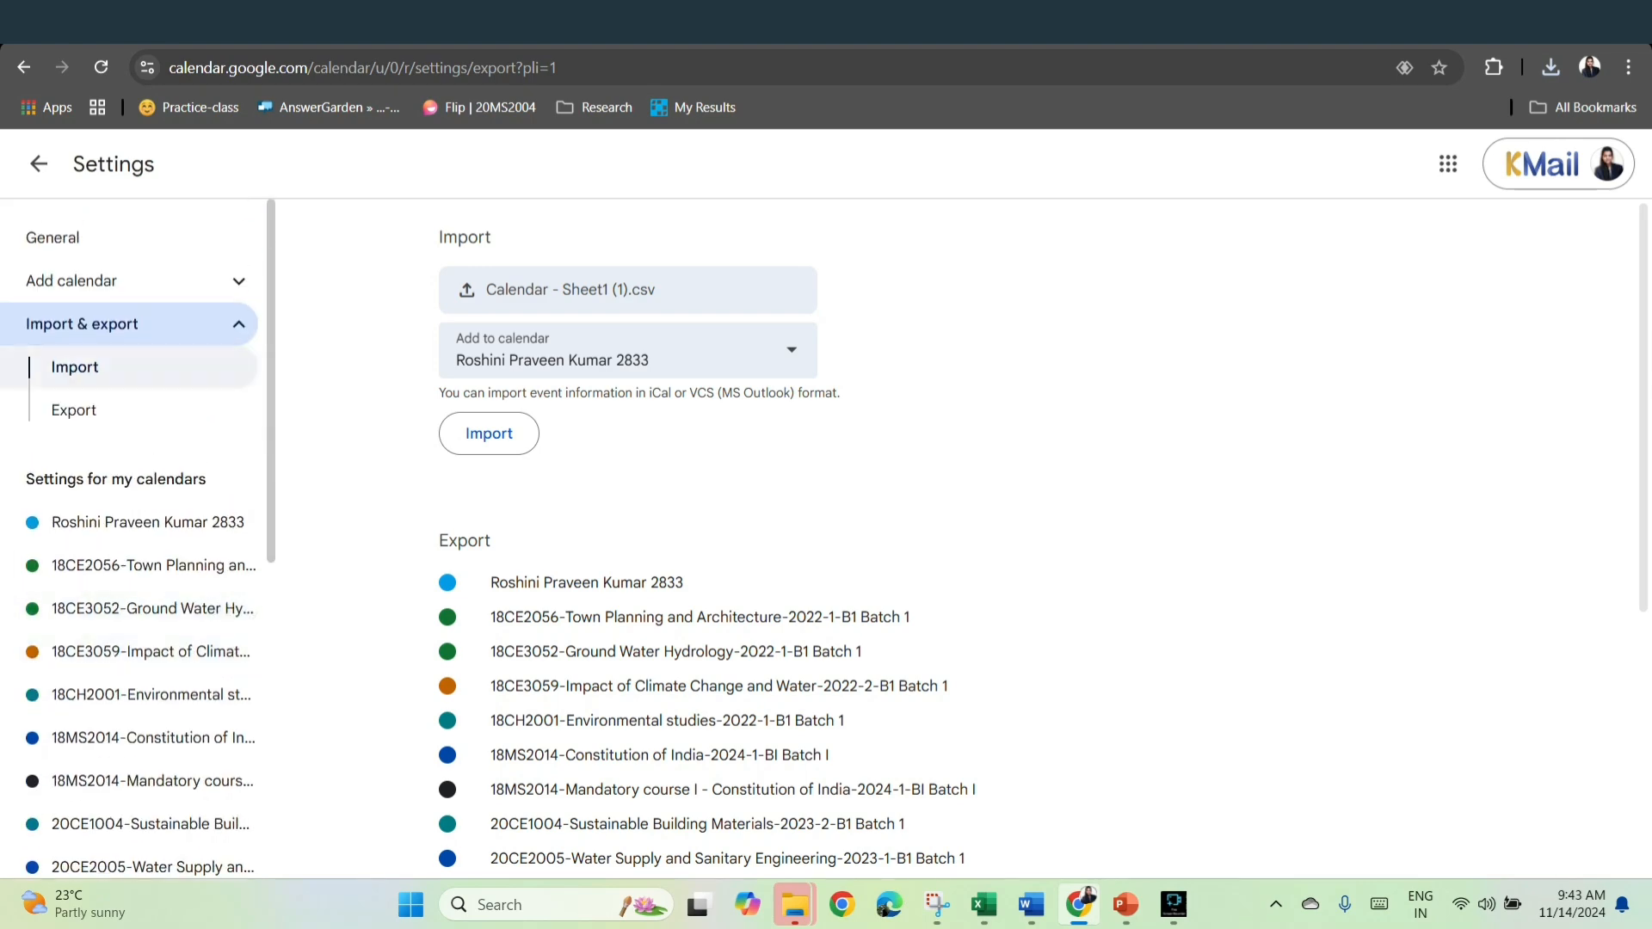
click(38, 163)
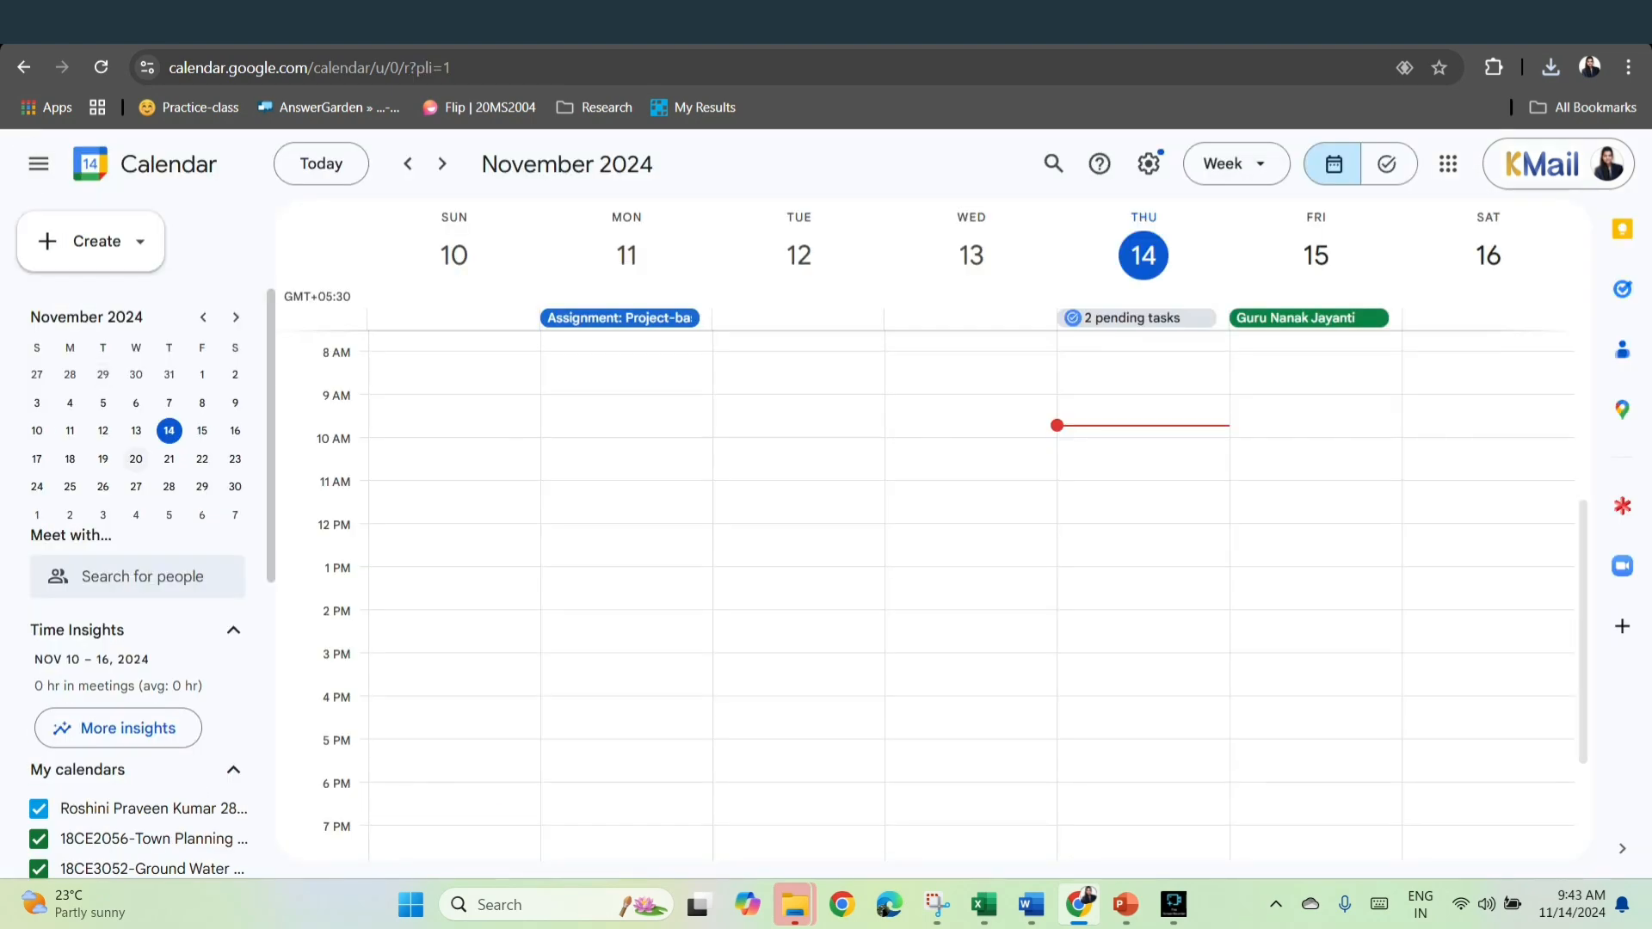
key(ctrl+Tab)
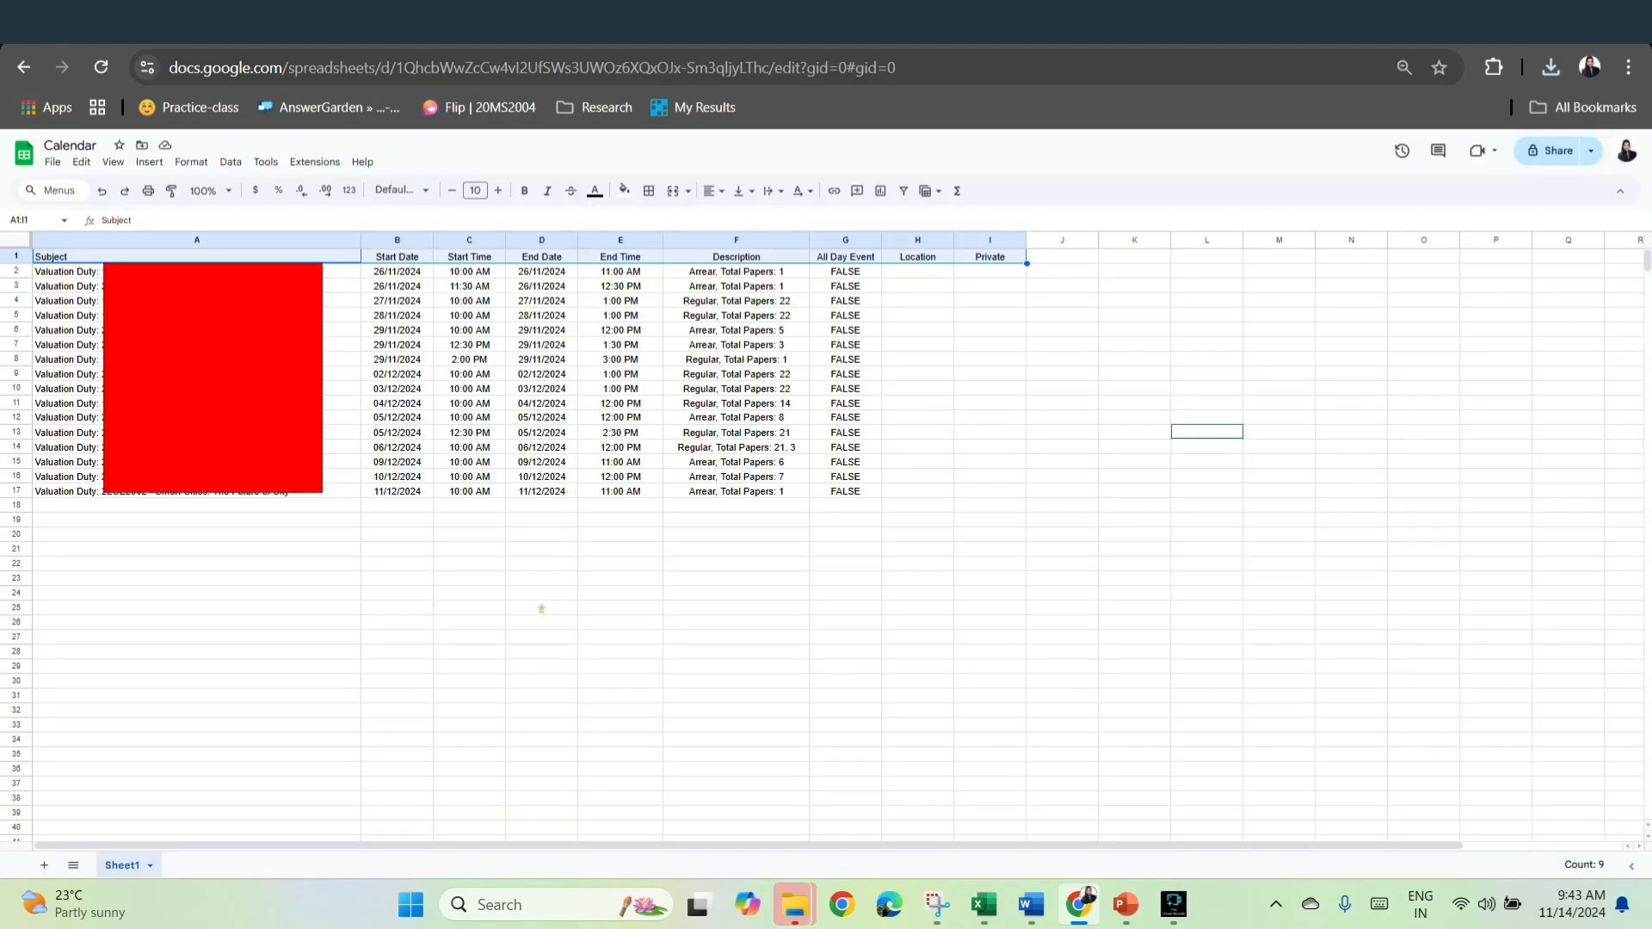
key(ctrl+Tab)
key(ctrl+Tab)
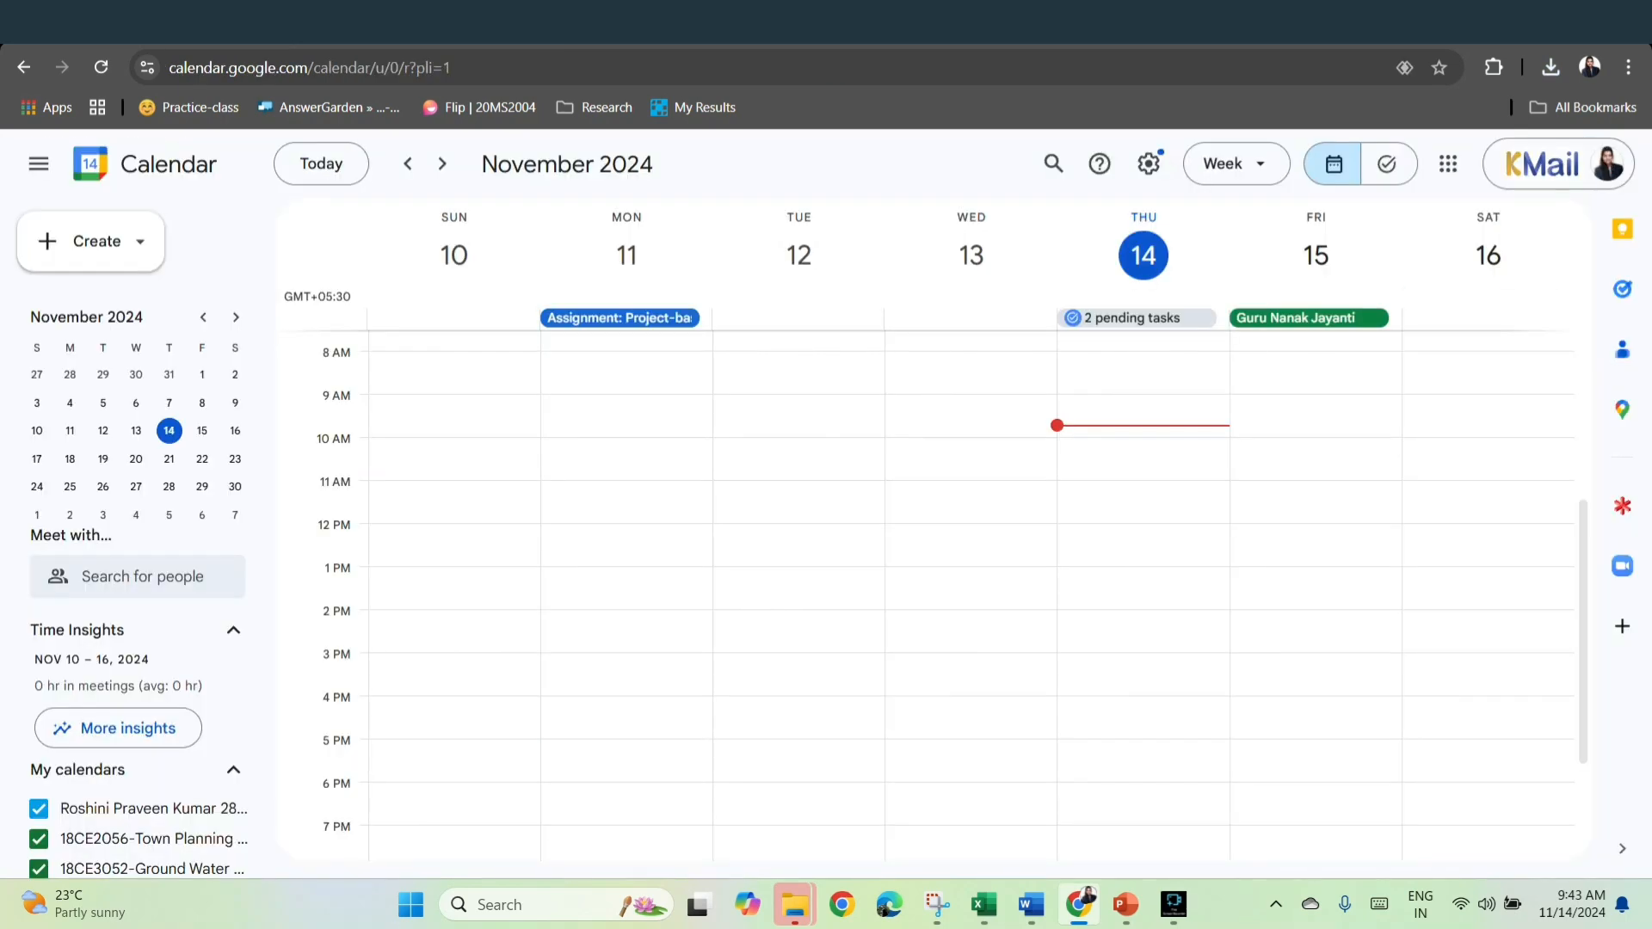
Show the week of November 24–30, 2024 in the calendar and examine its valuation duty events.
click(102, 486)
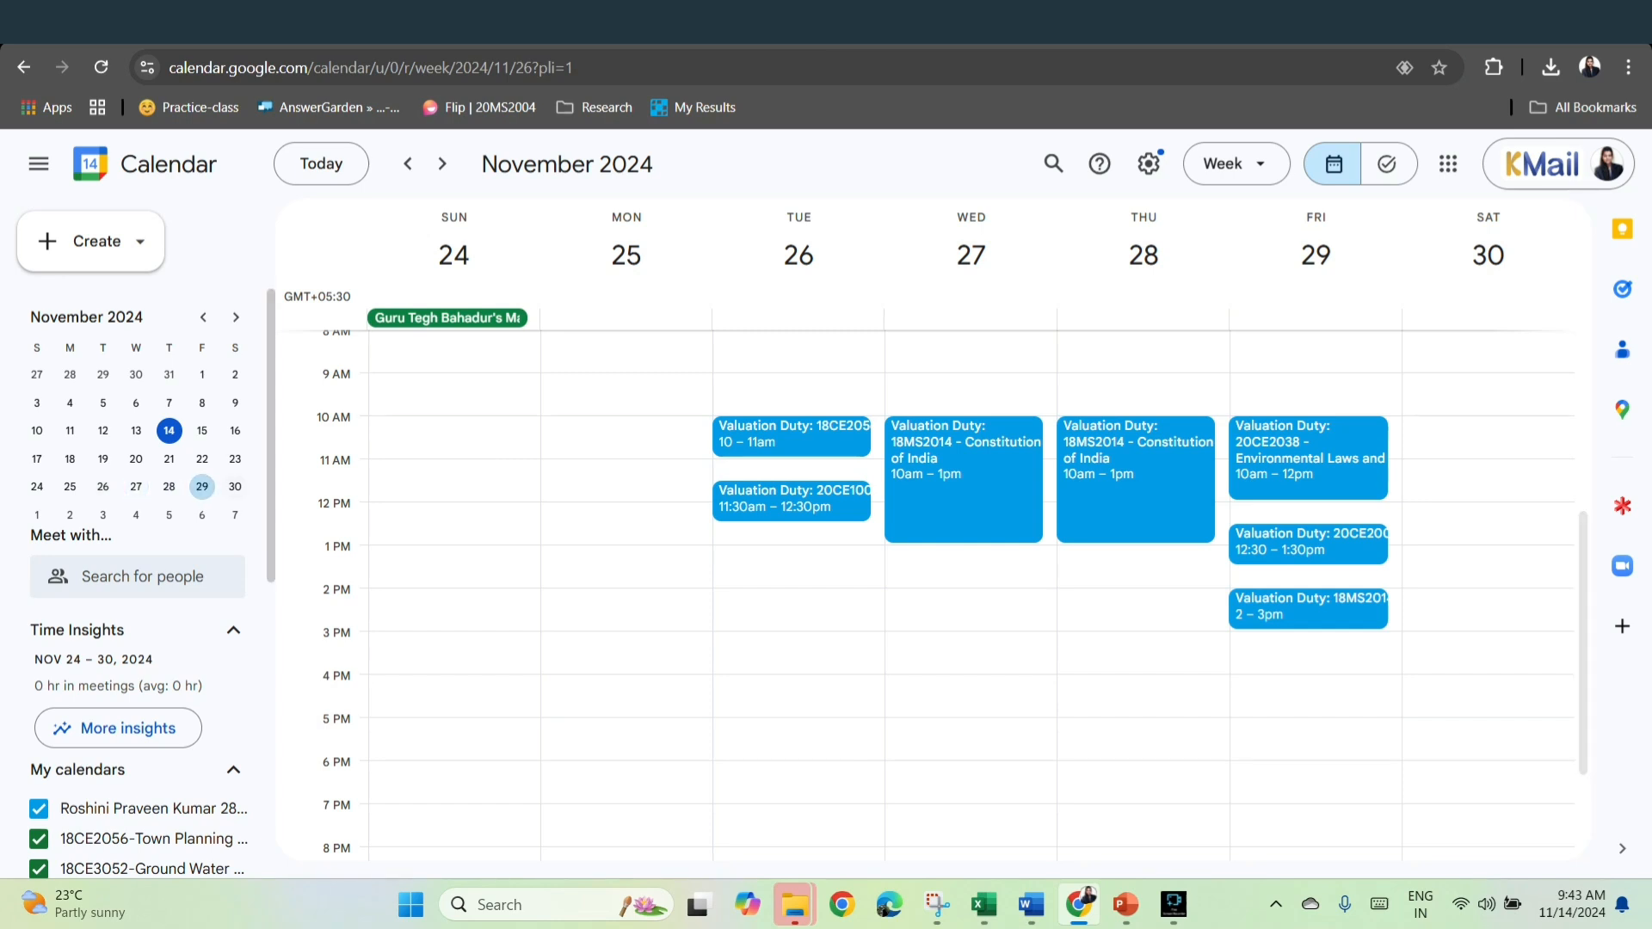
scroll(970, 593, down, 2)
scroll(971, 593, up, 6)
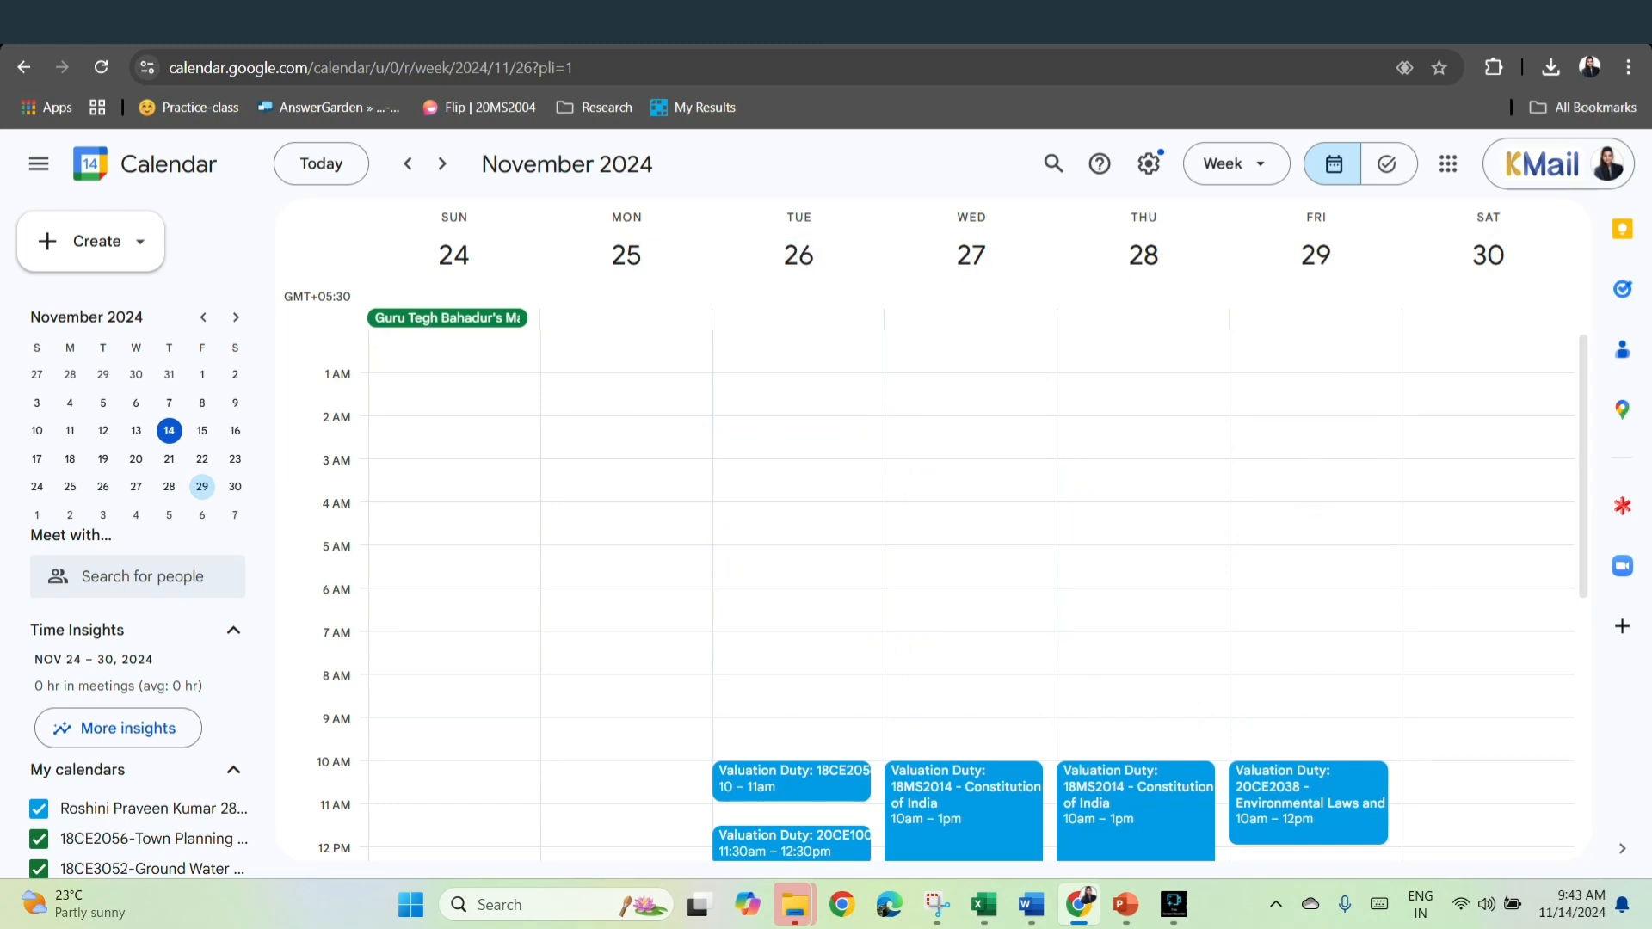
scroll(137, 439, down, 1)
Show the week of December 1–7, 2024 and examine its valuation duty events across the day.
click(136, 408)
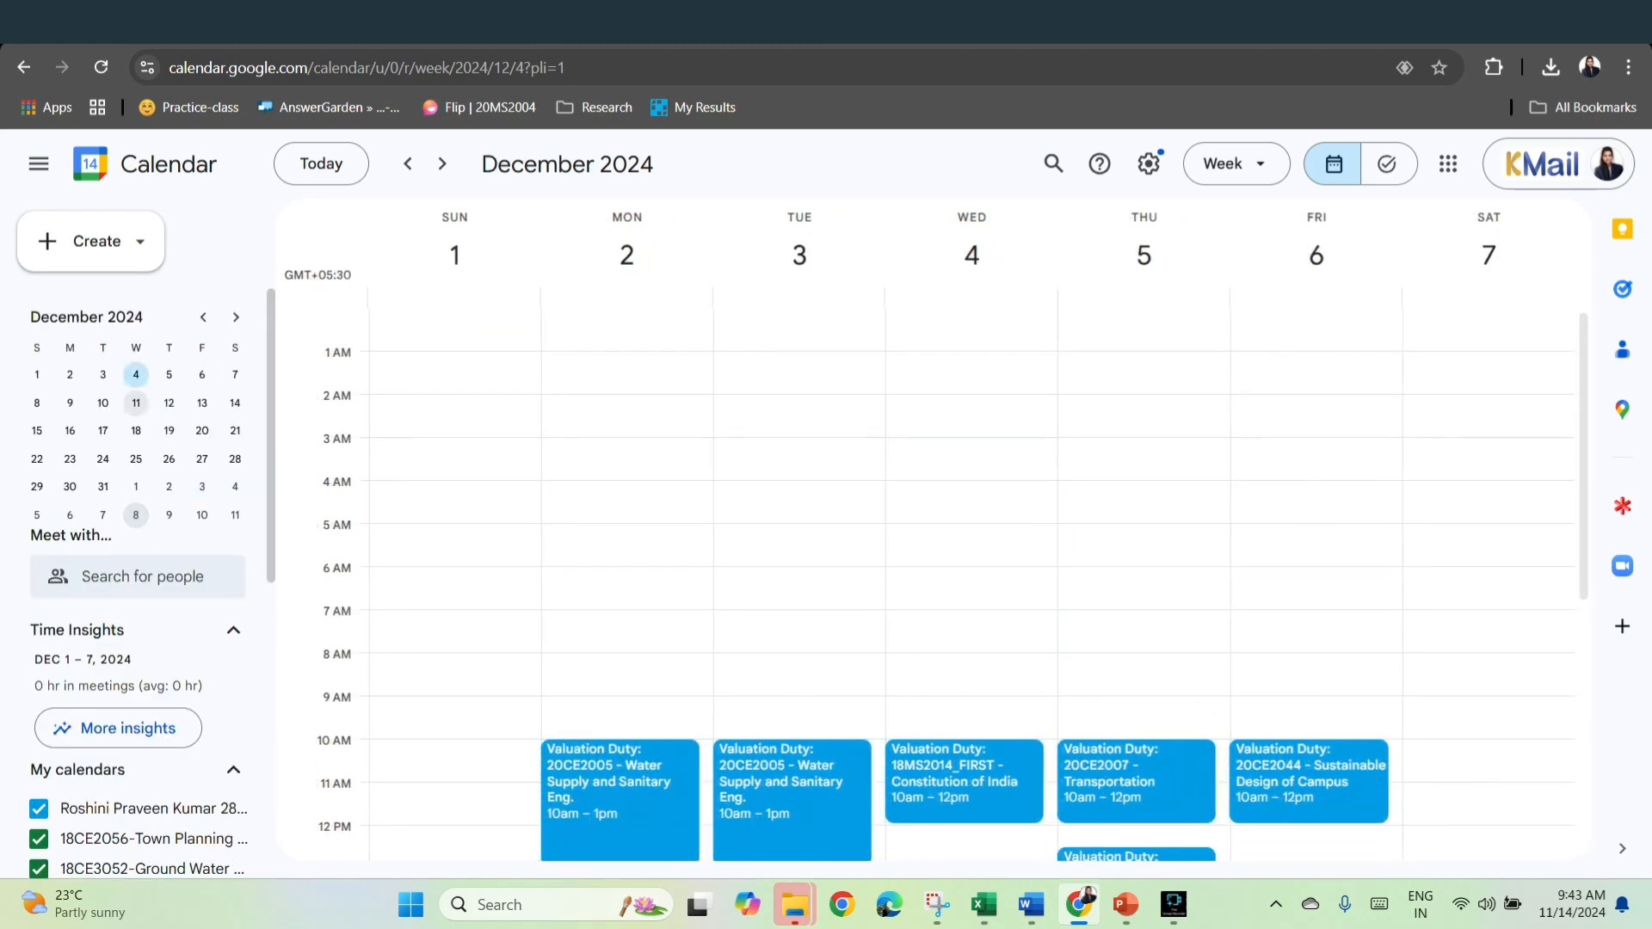
scroll(952, 580, down, 5)
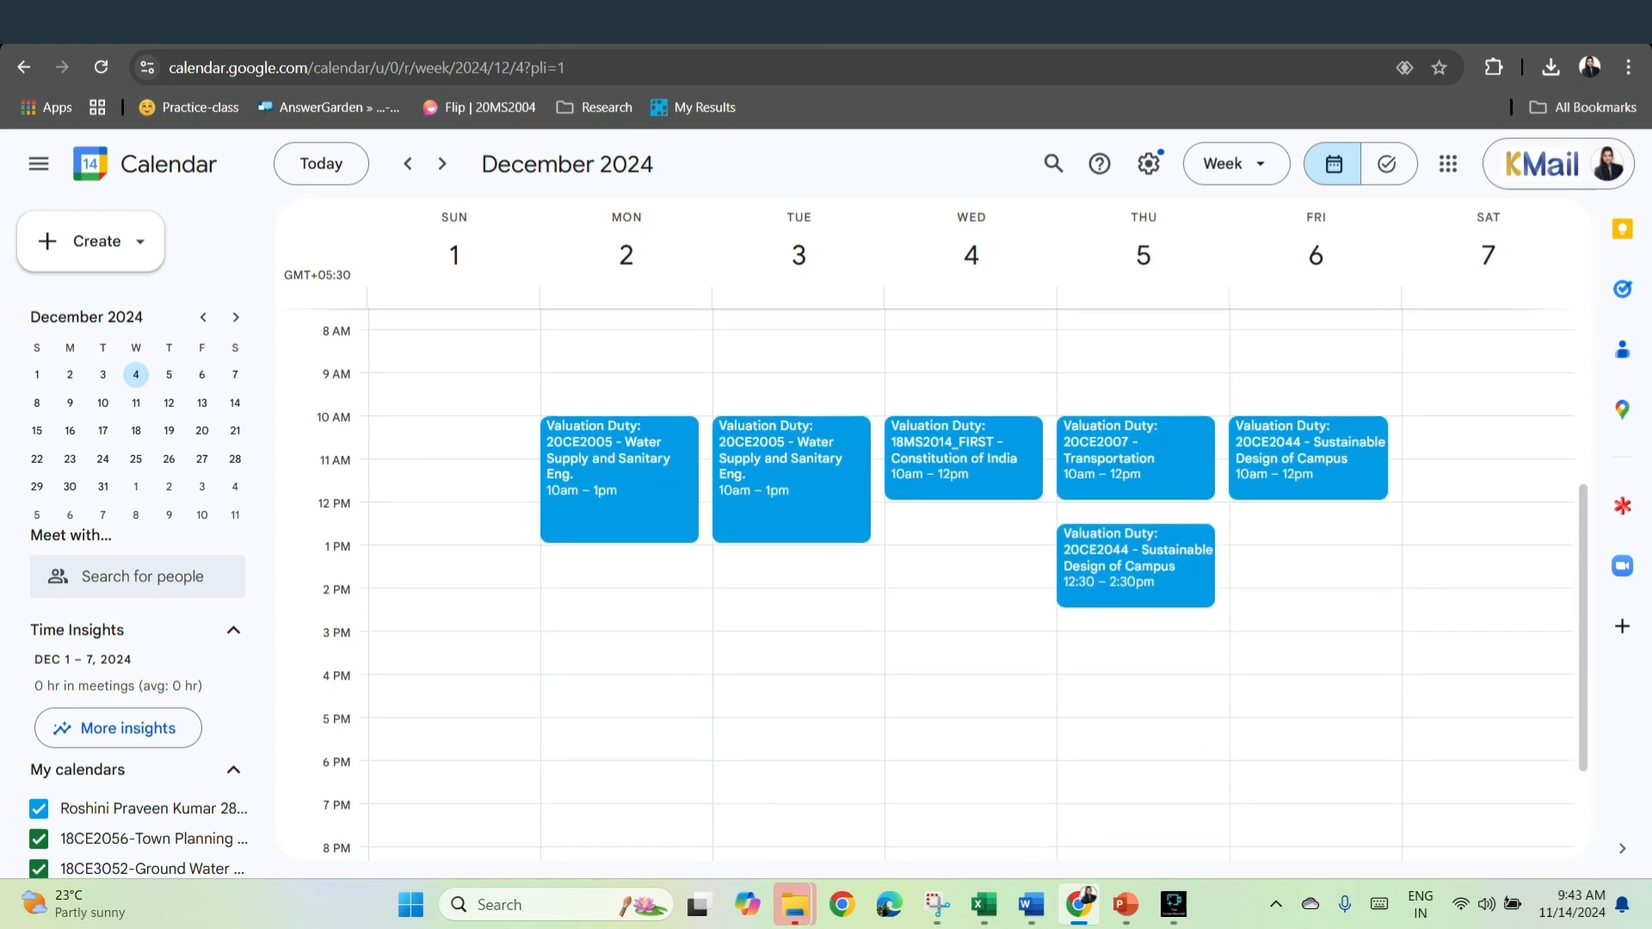
scroll(952, 581, up, 5)
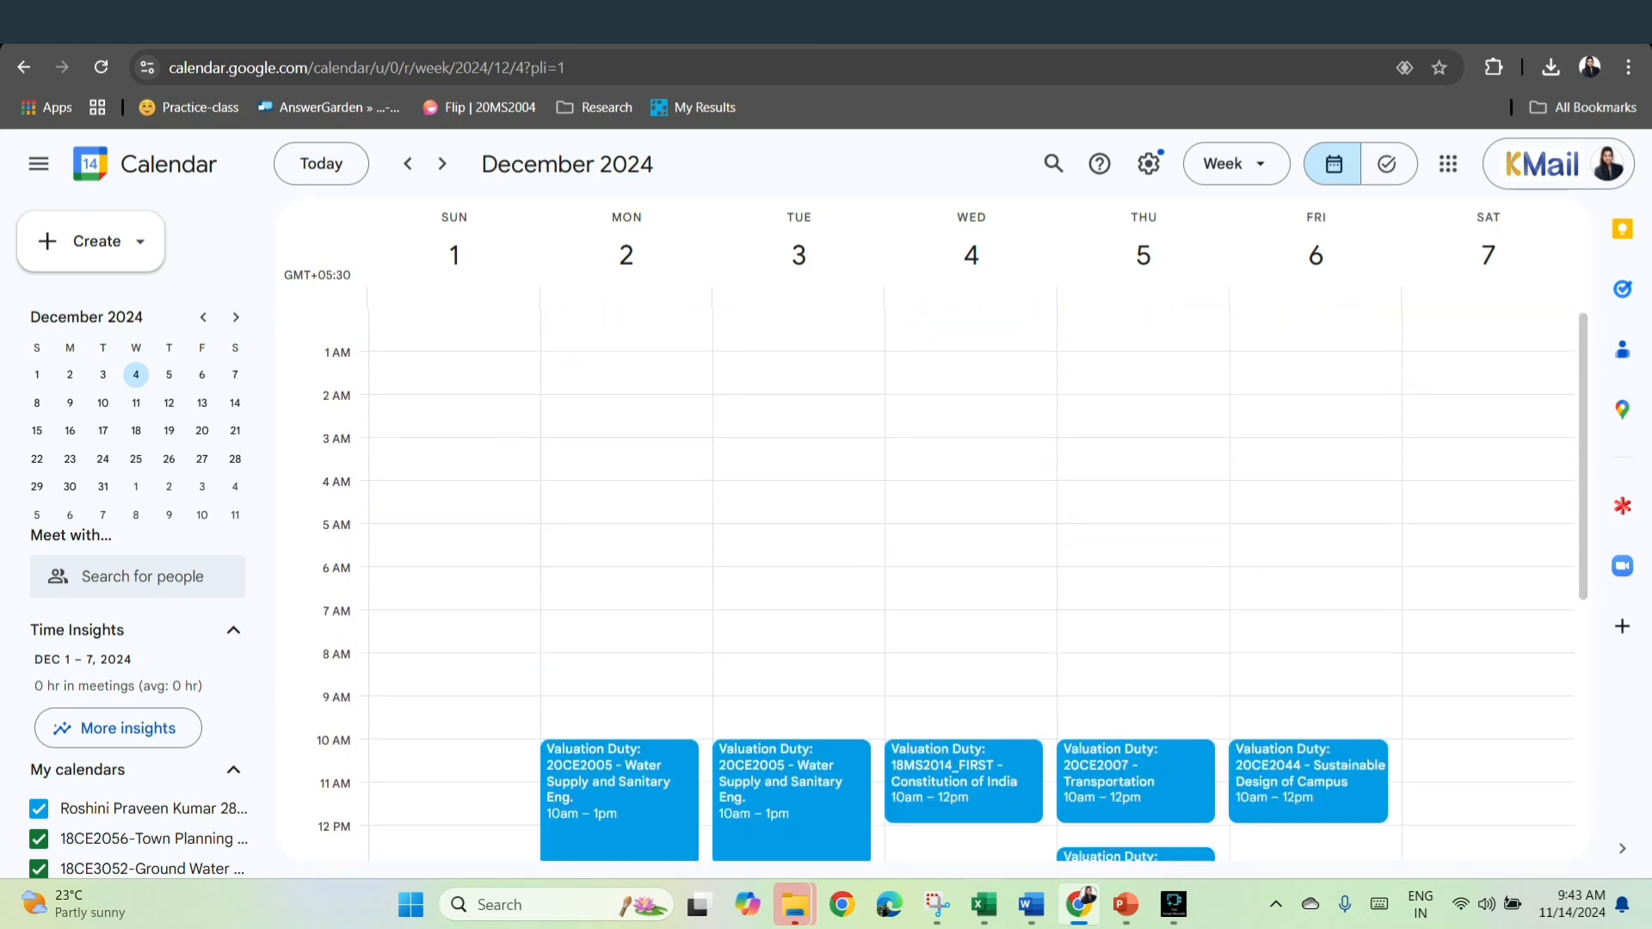
click(203, 316)
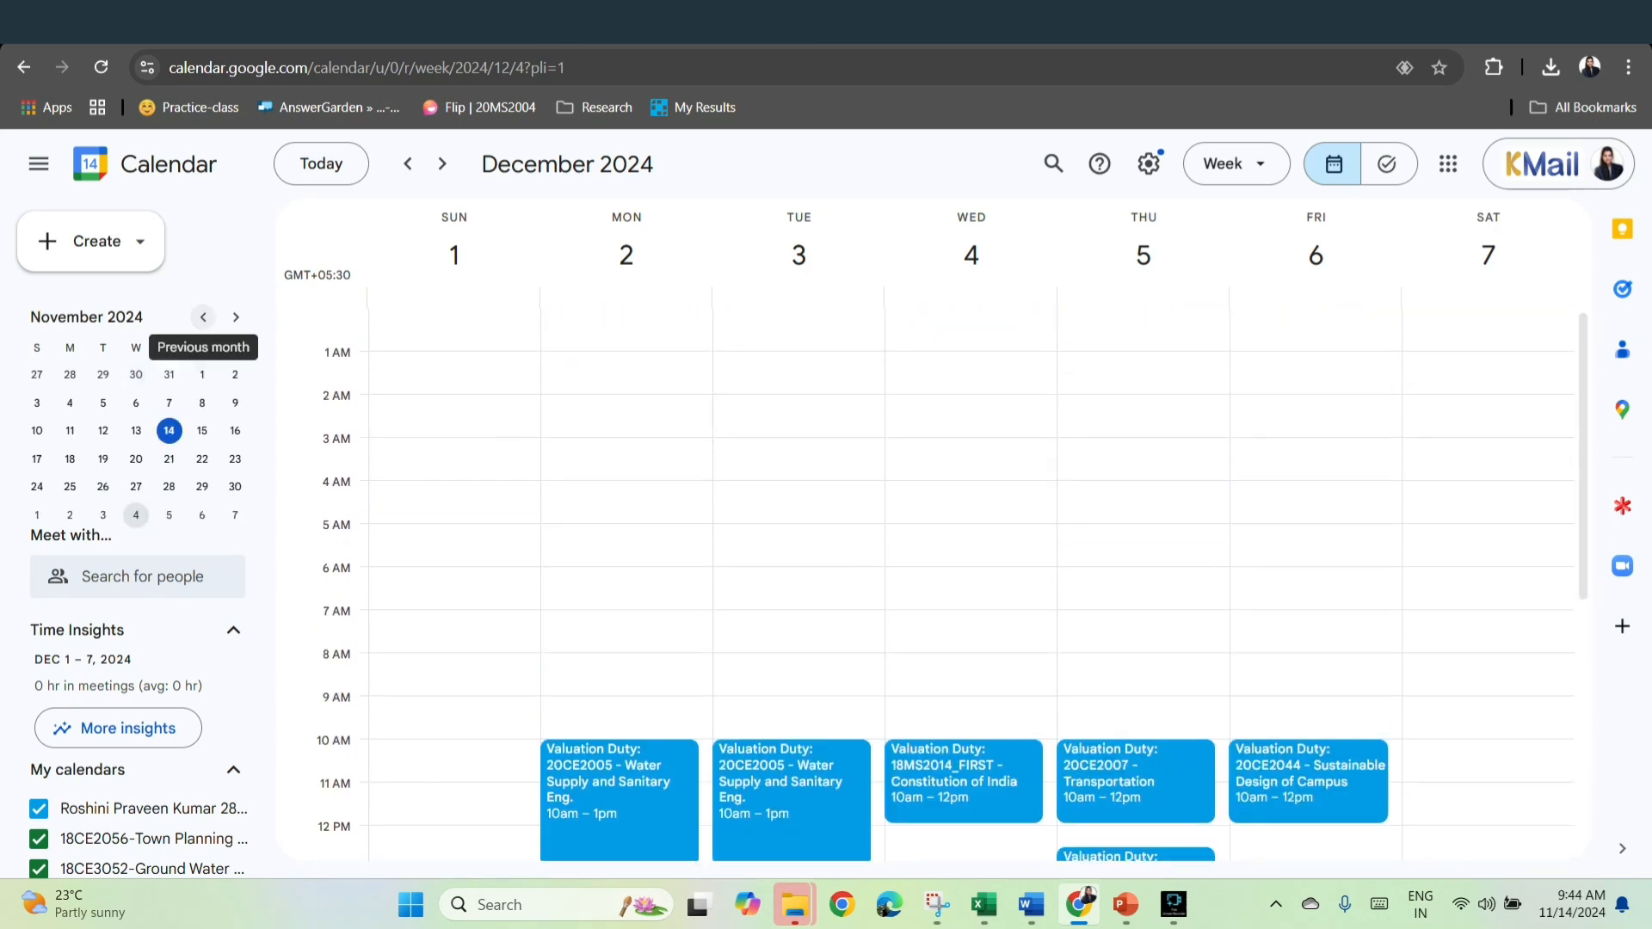
scroll(972, 577, down, 5)
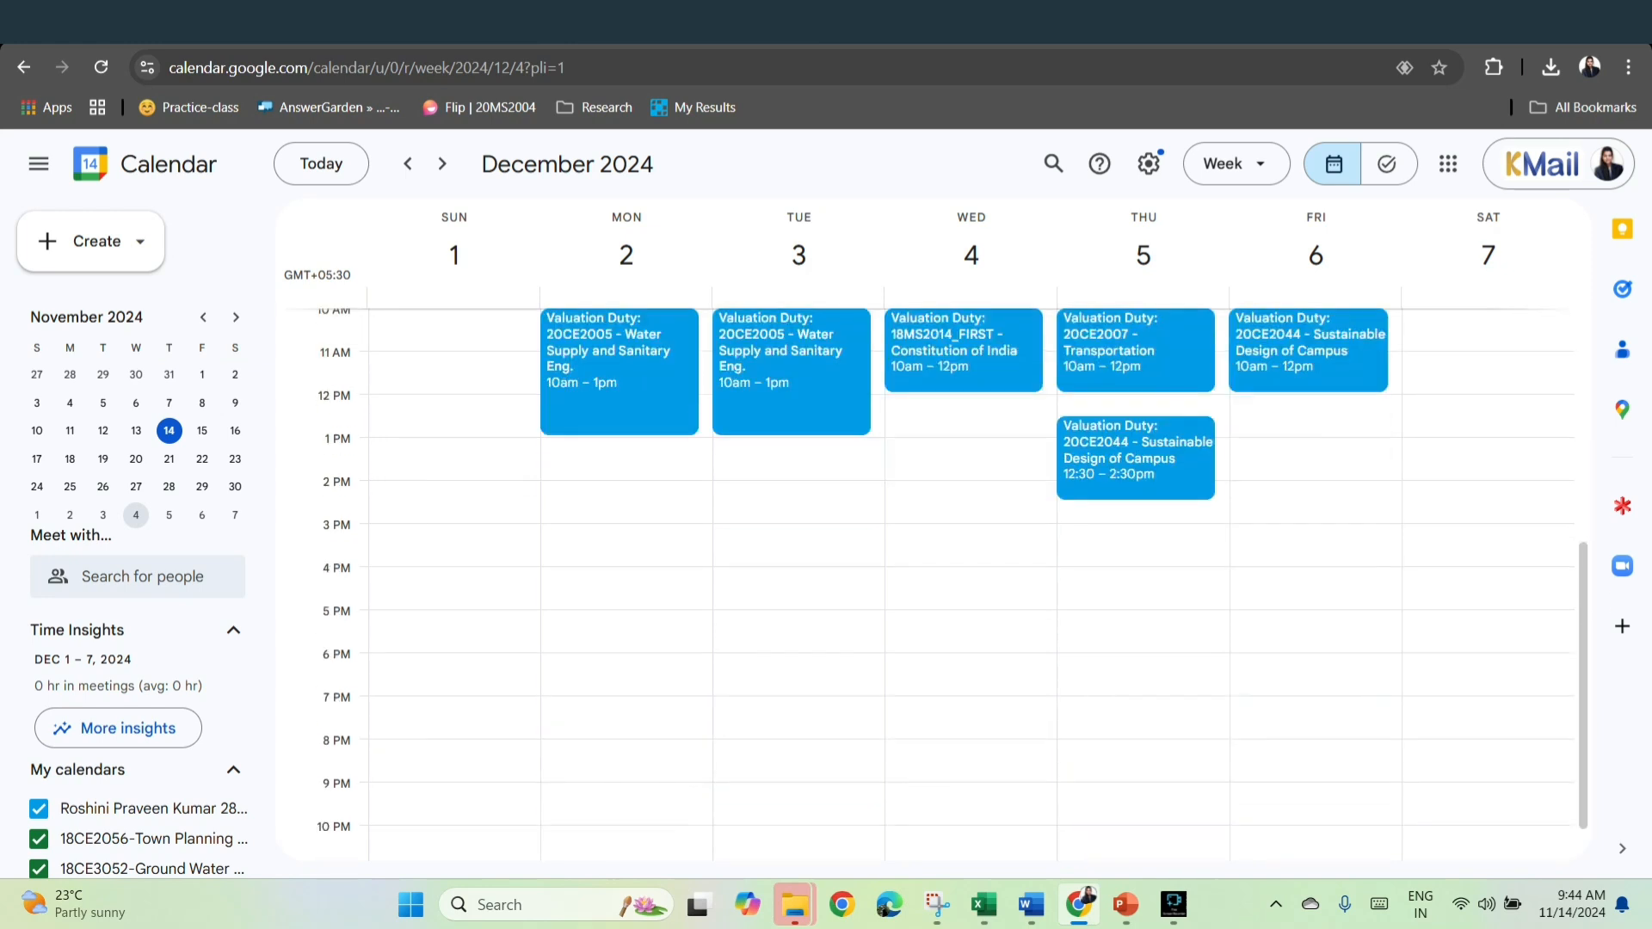
scroll(973, 576, up, 3)
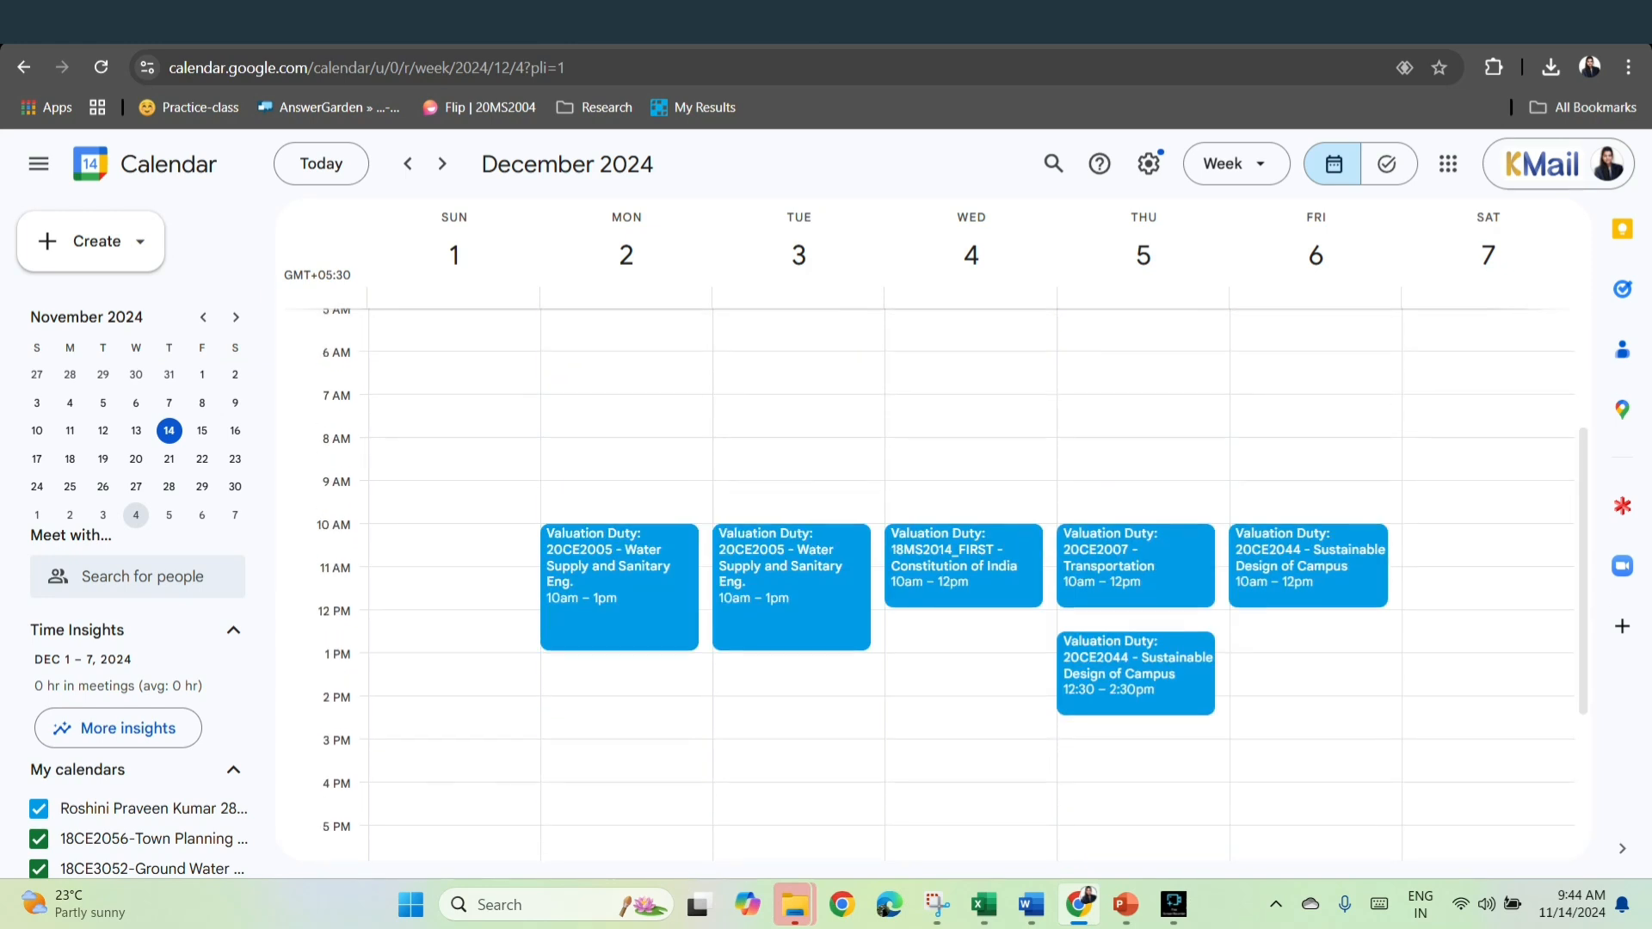
Compare the valuation duty events in the week of December 8–14, 2024 with the dates in the Calendar spreadsheet.
click(136, 375)
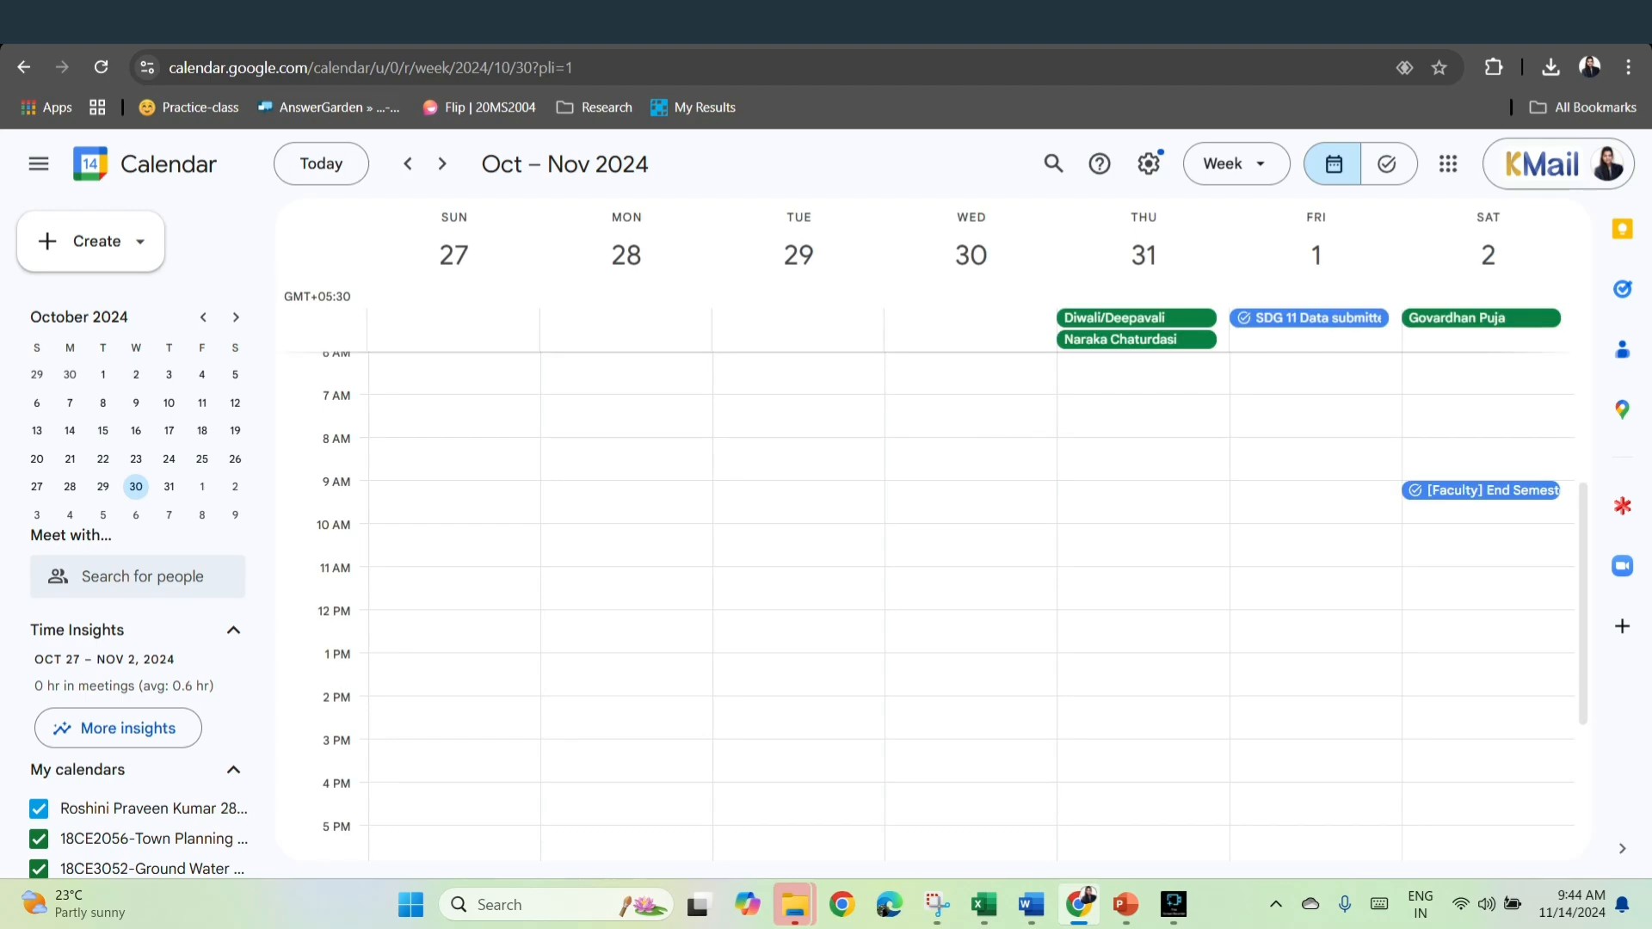
key(ctrl+Tab)
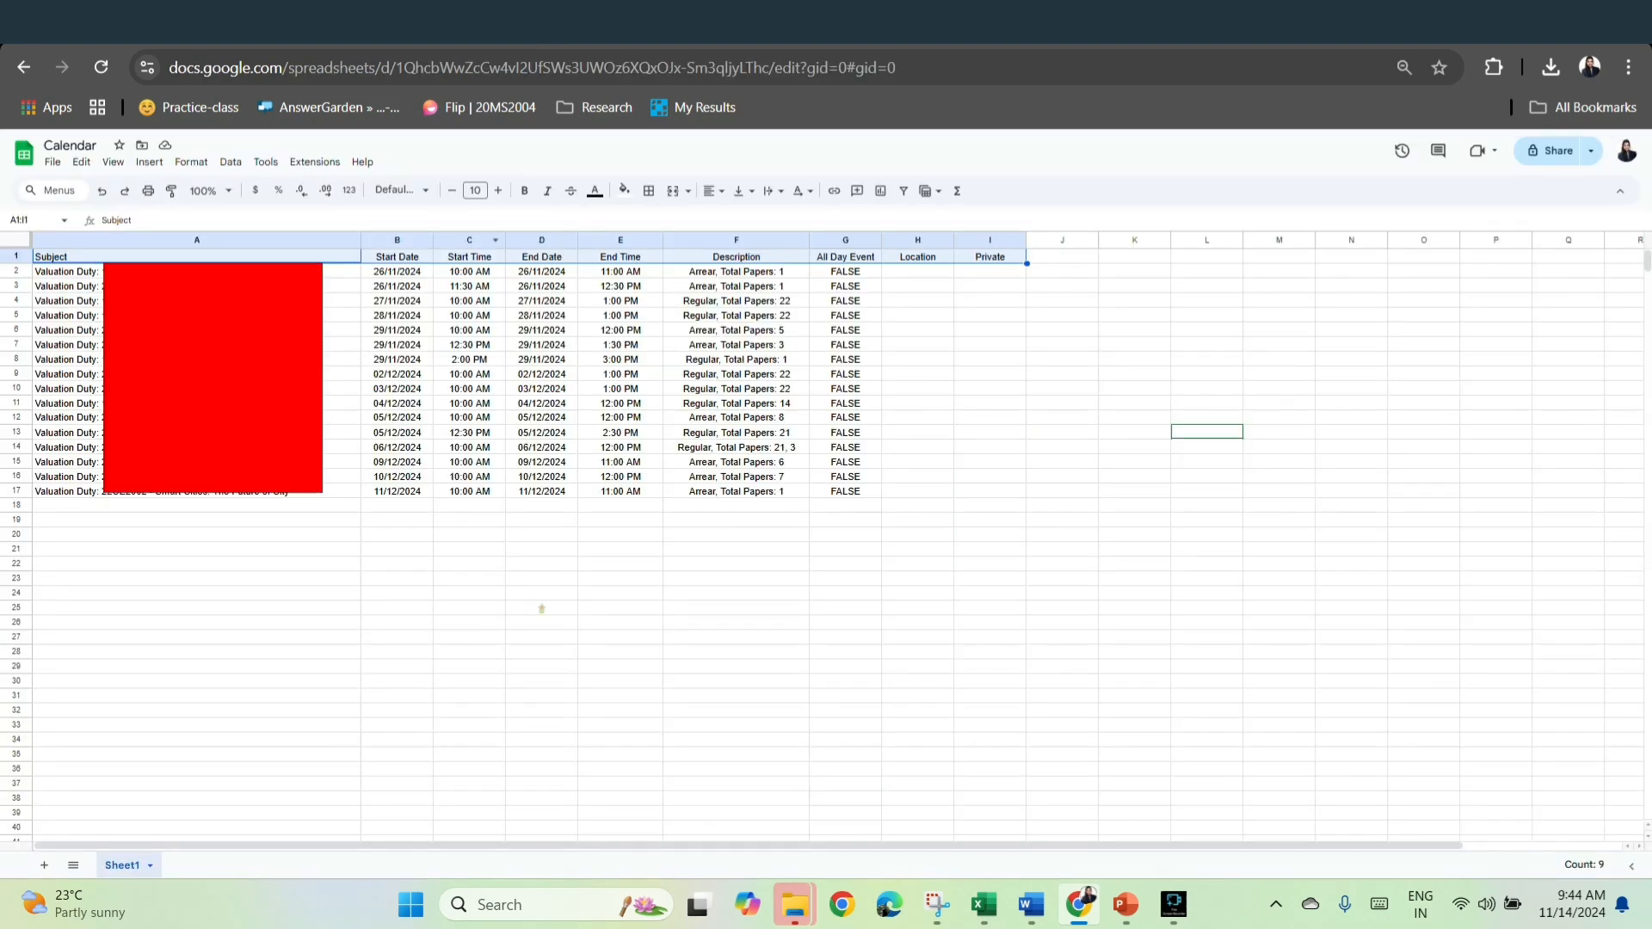
key(ctrl+Tab)
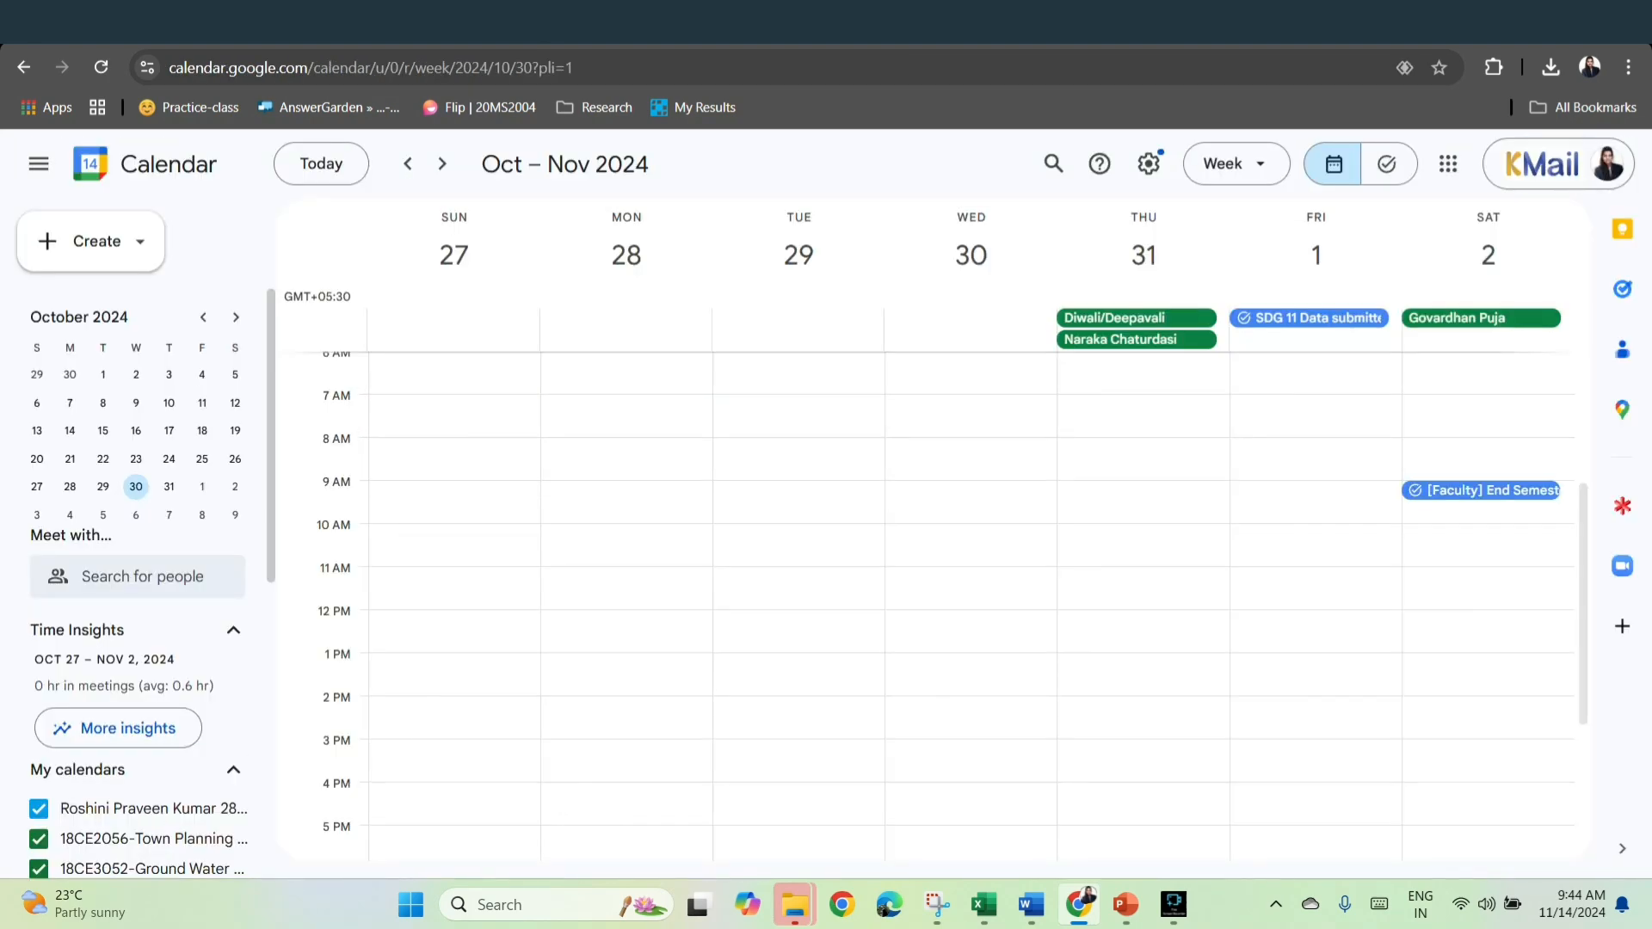
click(235, 316)
click(235, 316)
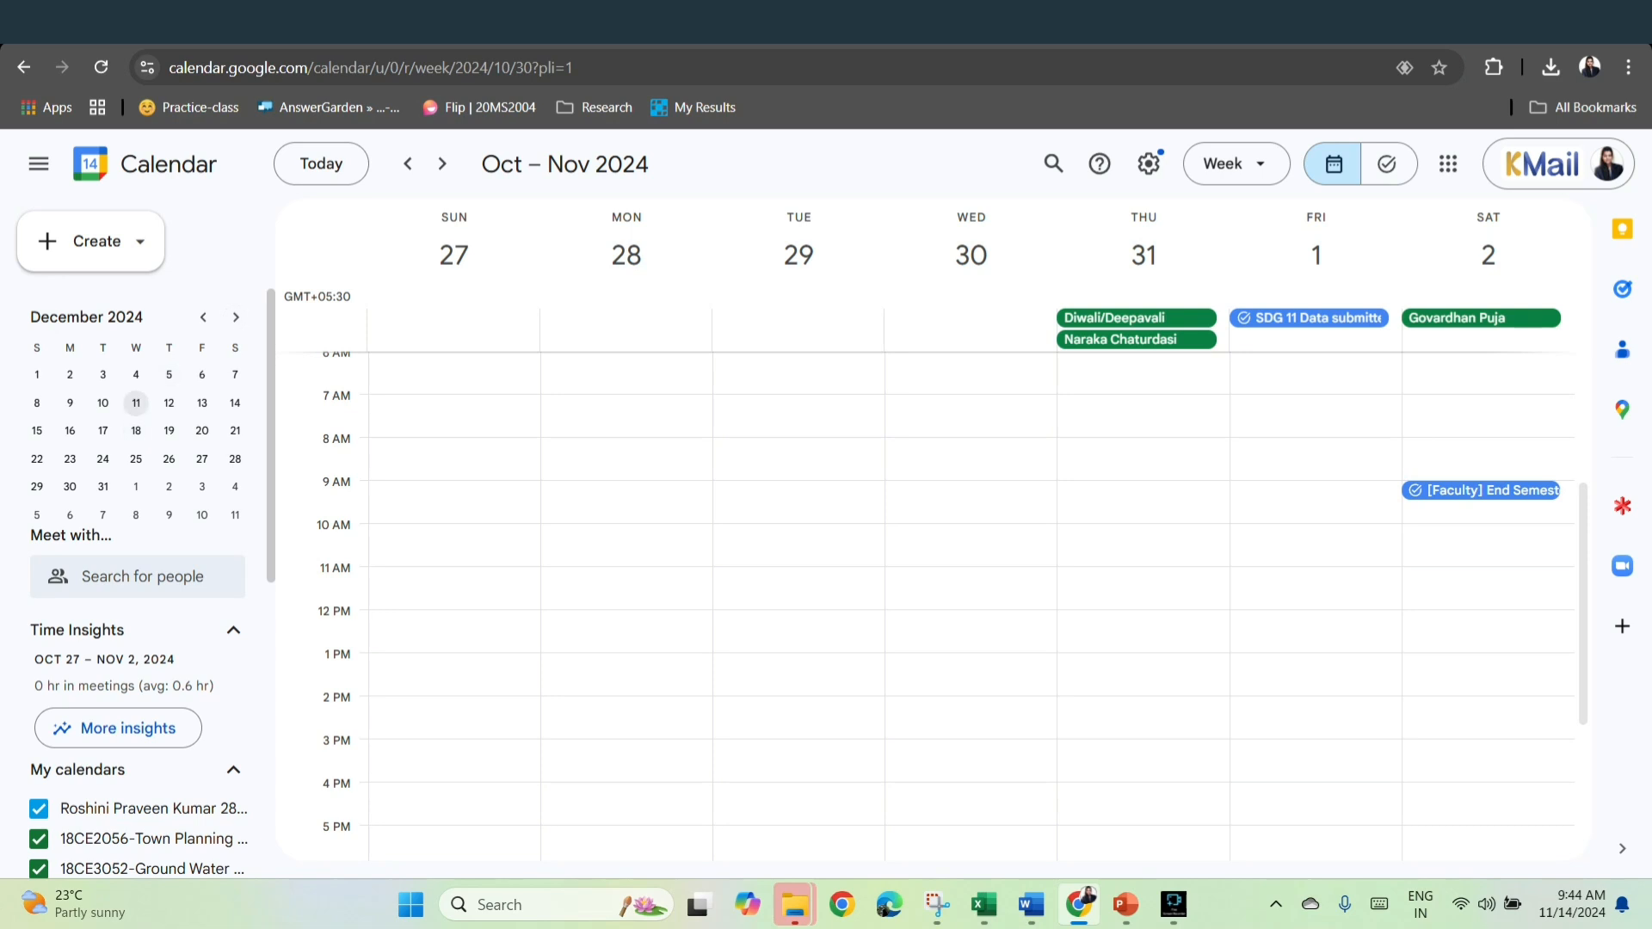
click(136, 403)
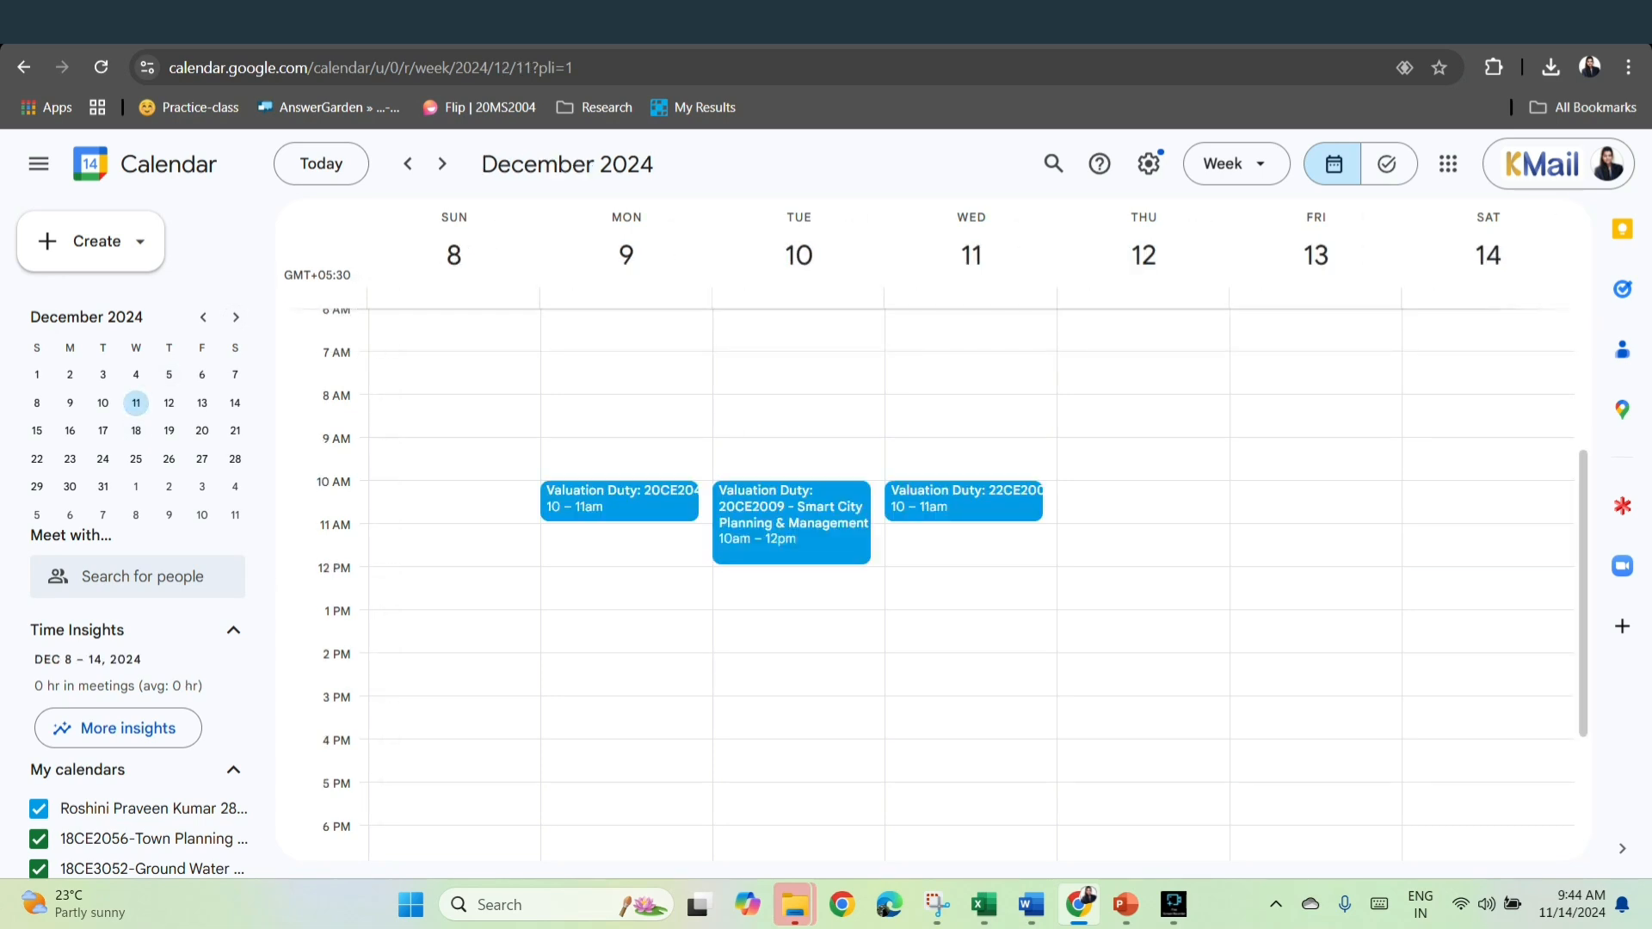
scroll(885, 567, up, 3)
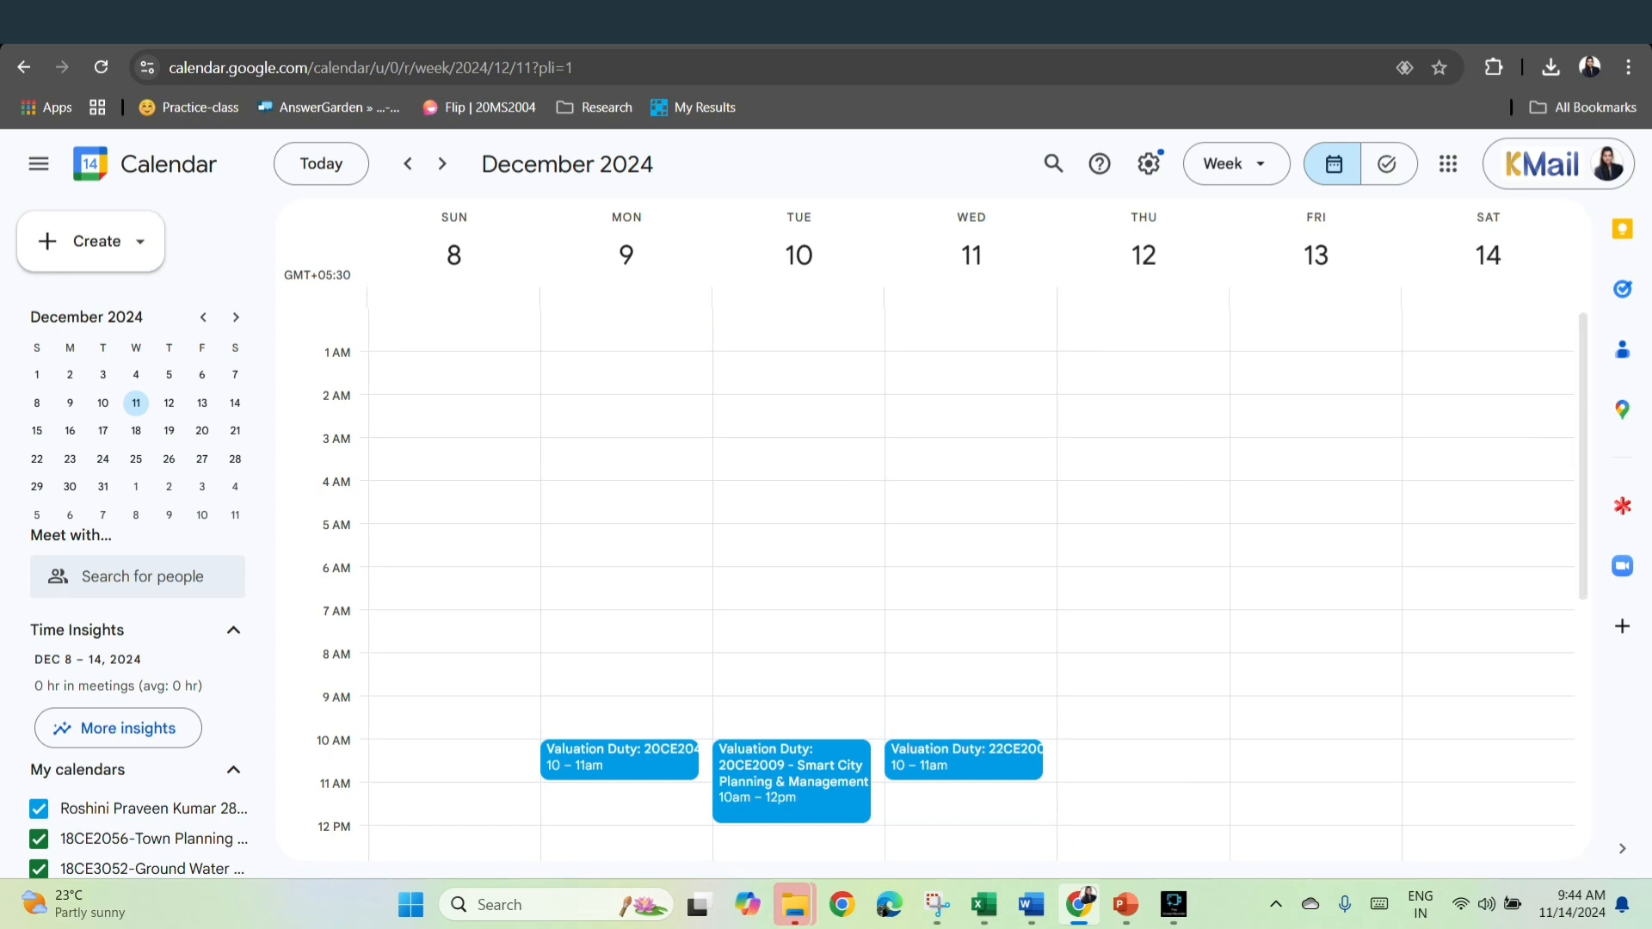
key(ctrl+Tab)
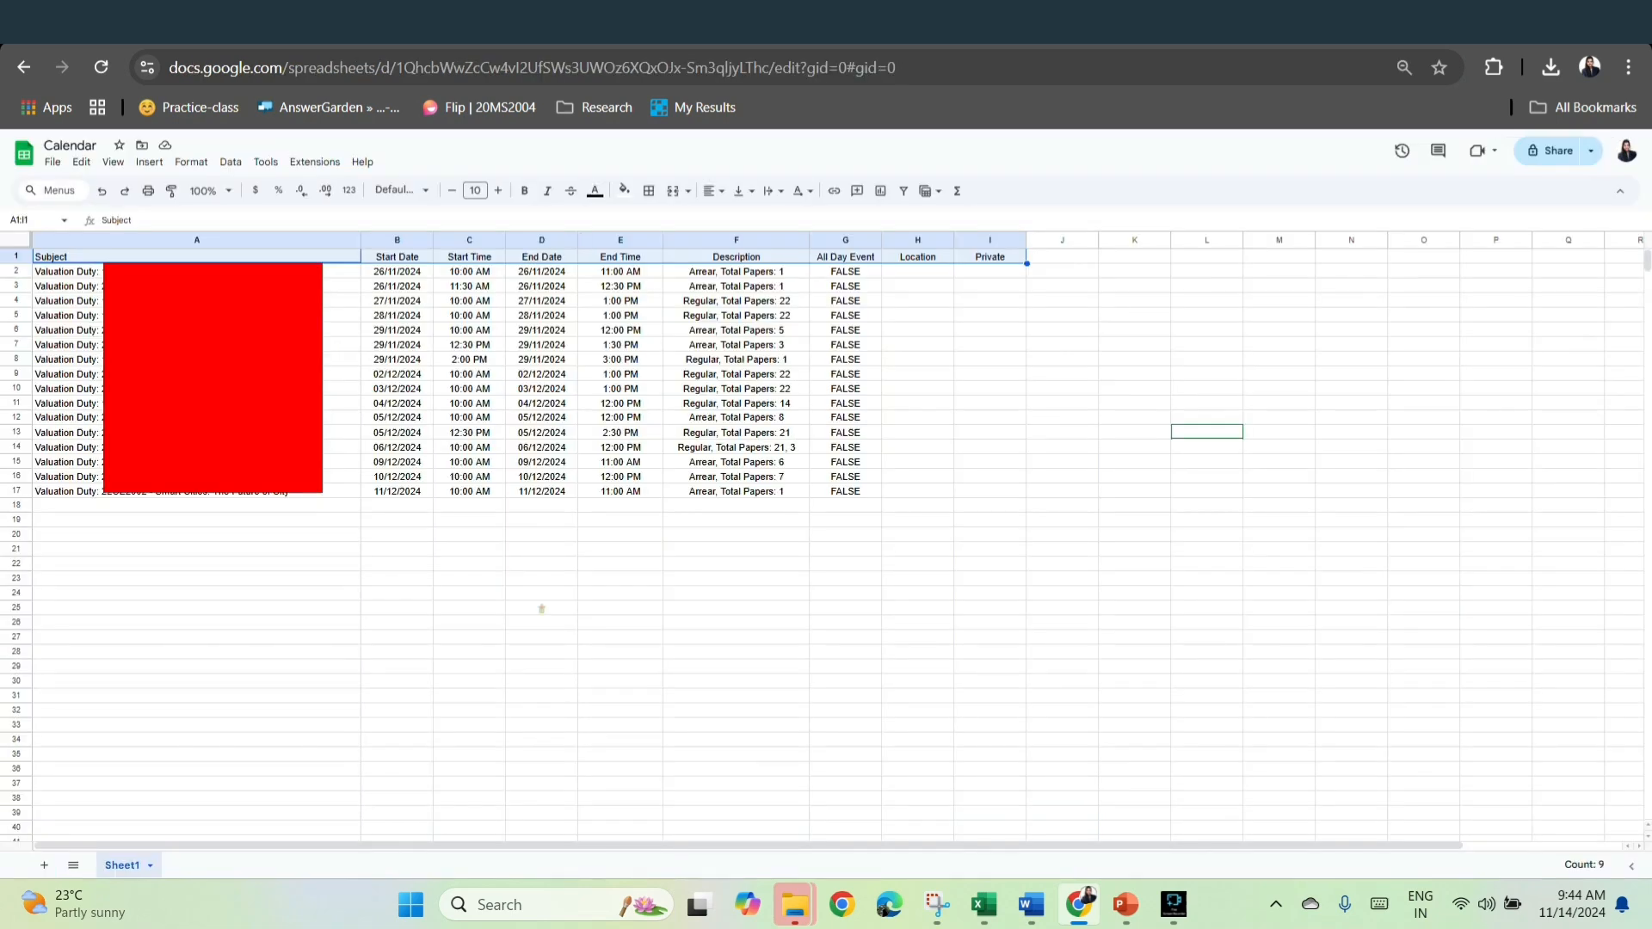